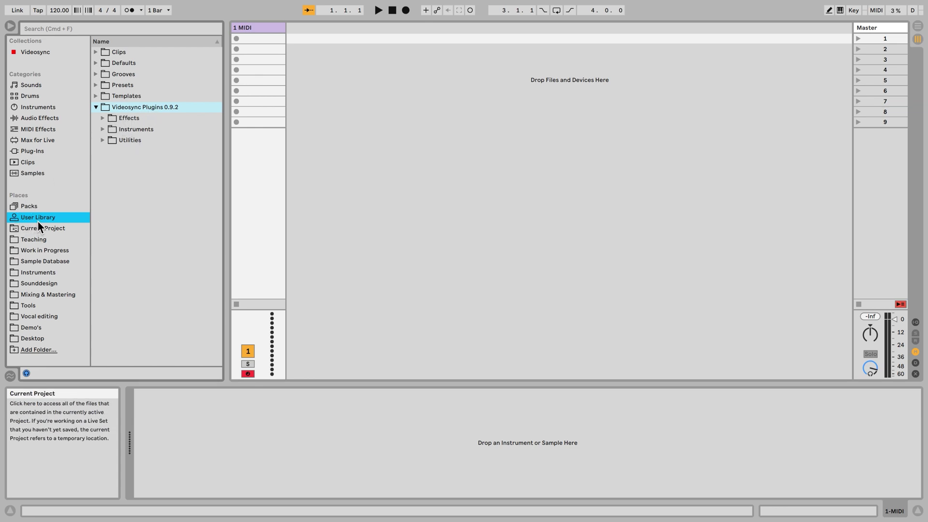
Load Squares.amxd onto the 1 MIDI track, then hide the info view
drag(143, 158, 254, 122)
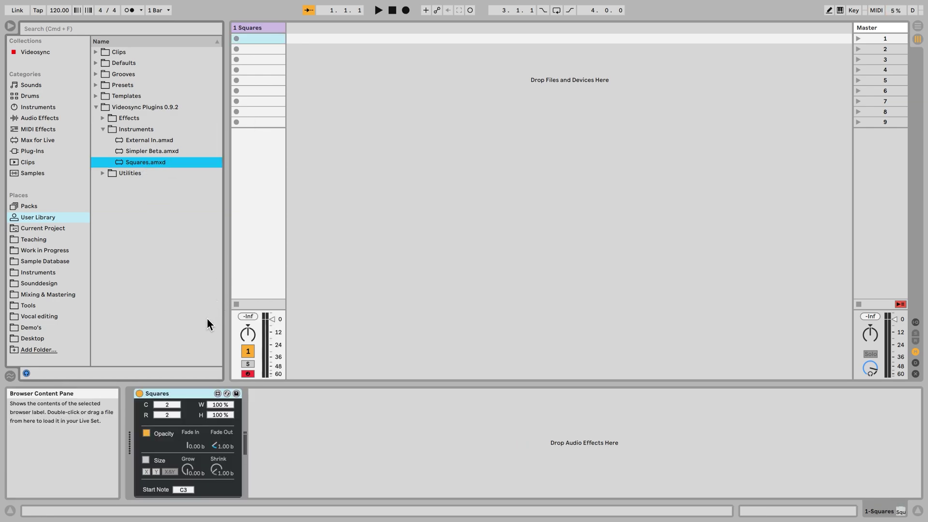
click(166, 416)
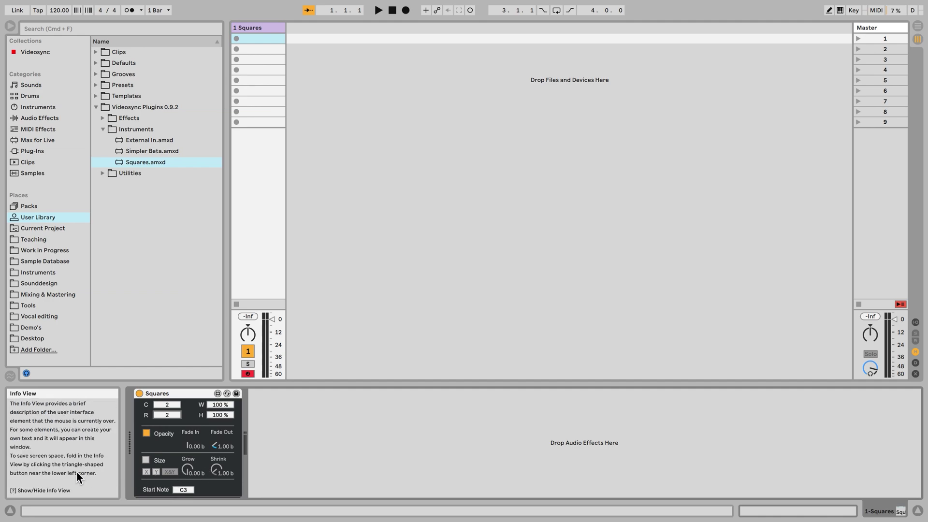
click(8, 511)
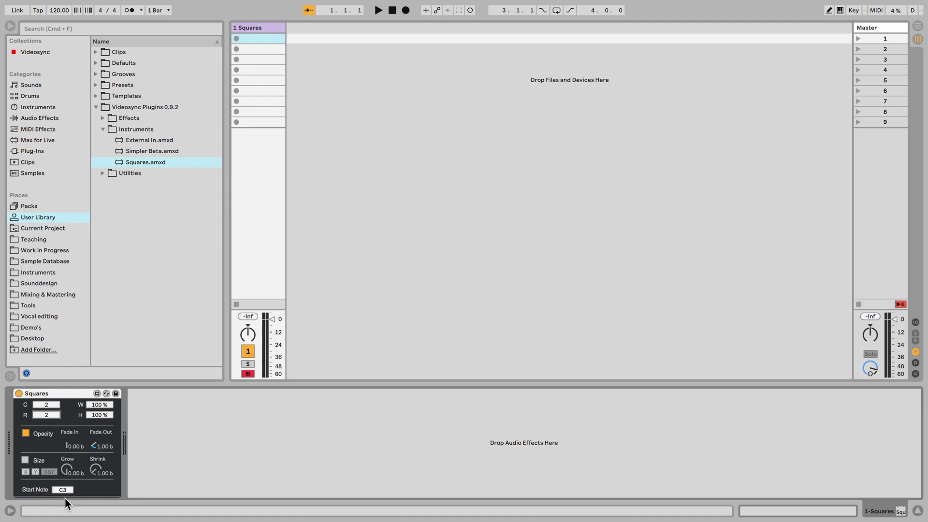
Create a MIDI clip with four rising notes, C3 to D#3, and make them legato
double_click(274, 38)
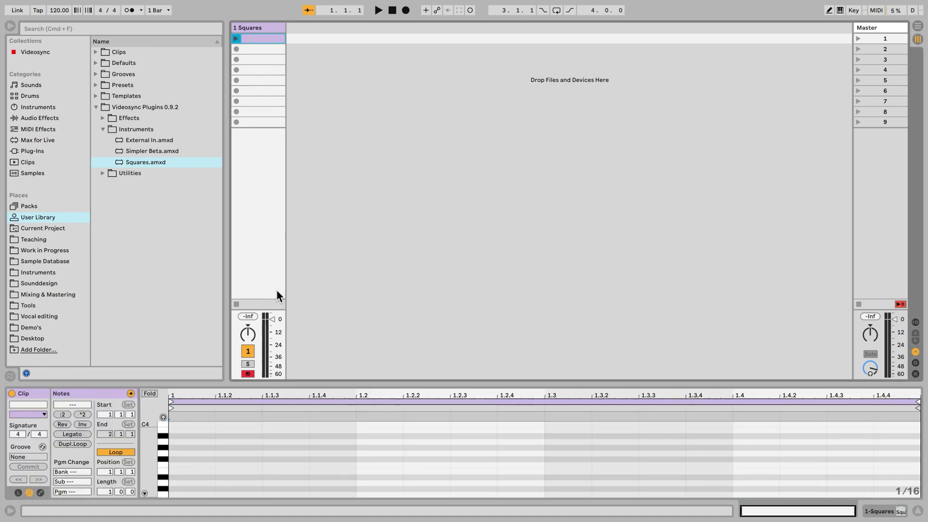
double_click(190, 493)
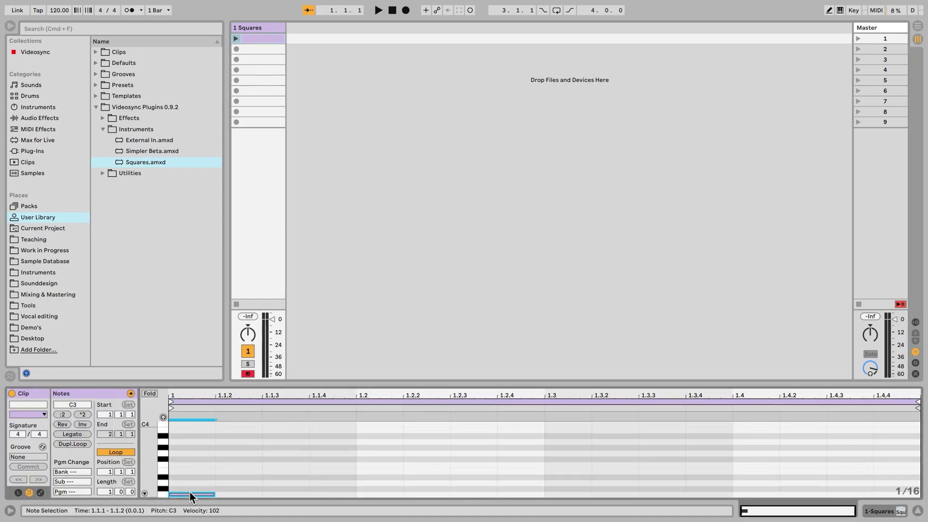
click(381, 488)
double_click(381, 486)
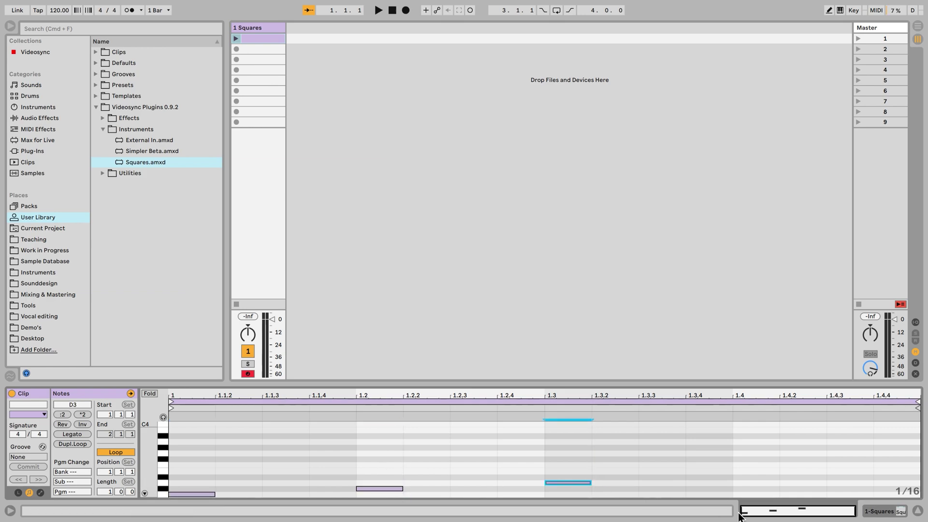
double_click(758, 476)
key(super+a)
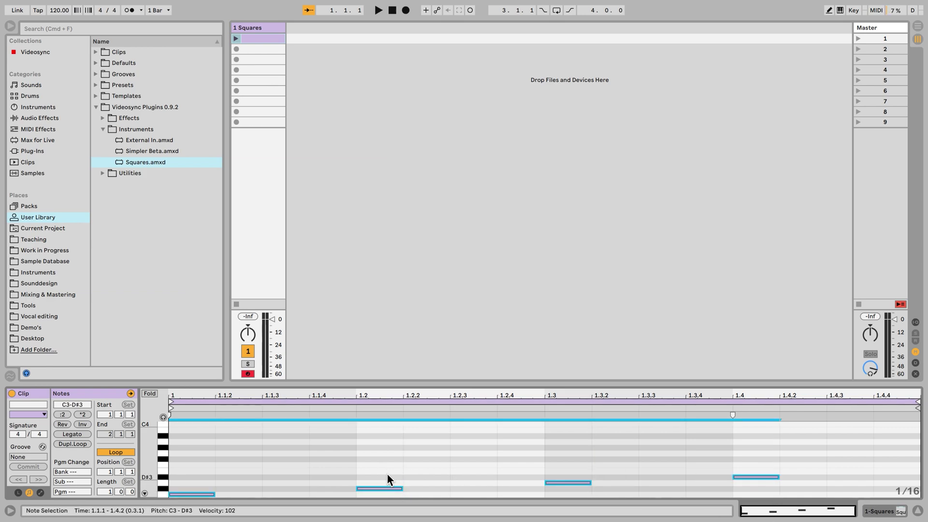
click(85, 433)
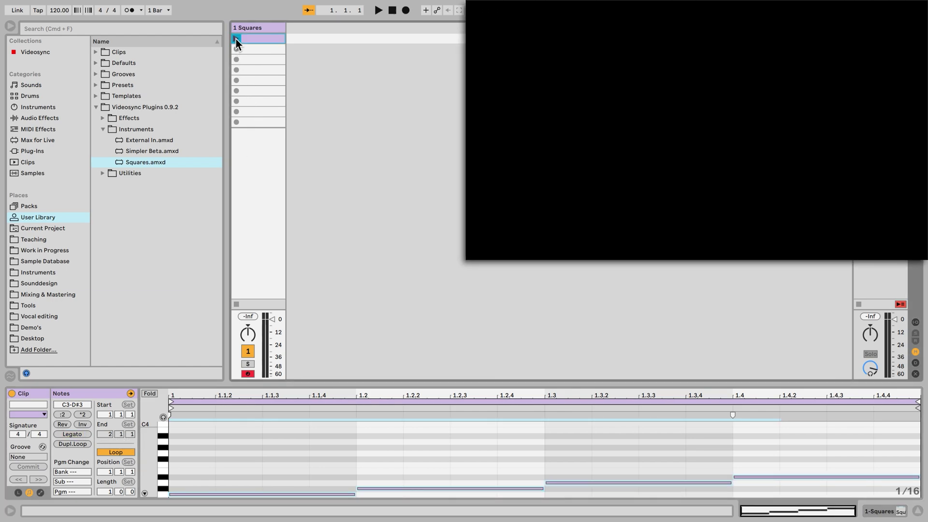
Launch the new clip and zoom the piano roll out vertically
click(236, 39)
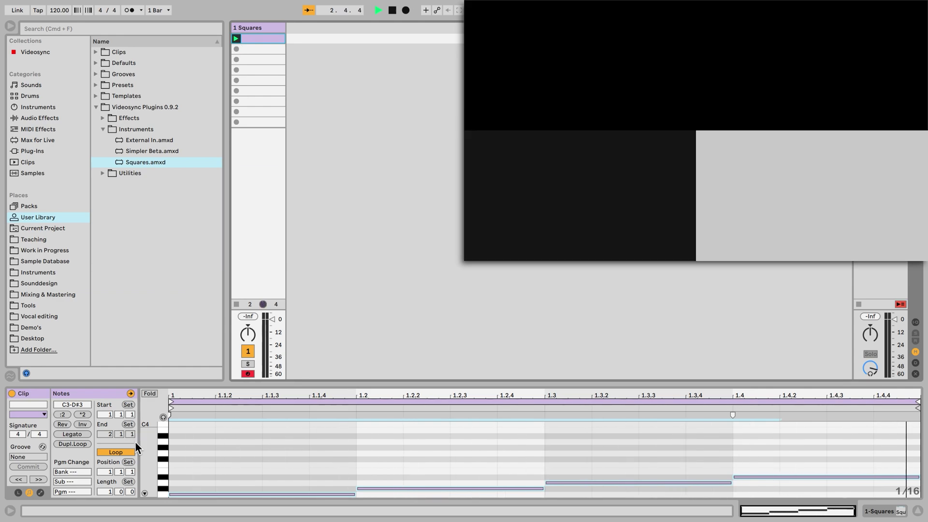
click(145, 455)
drag(145, 454, 127, 455)
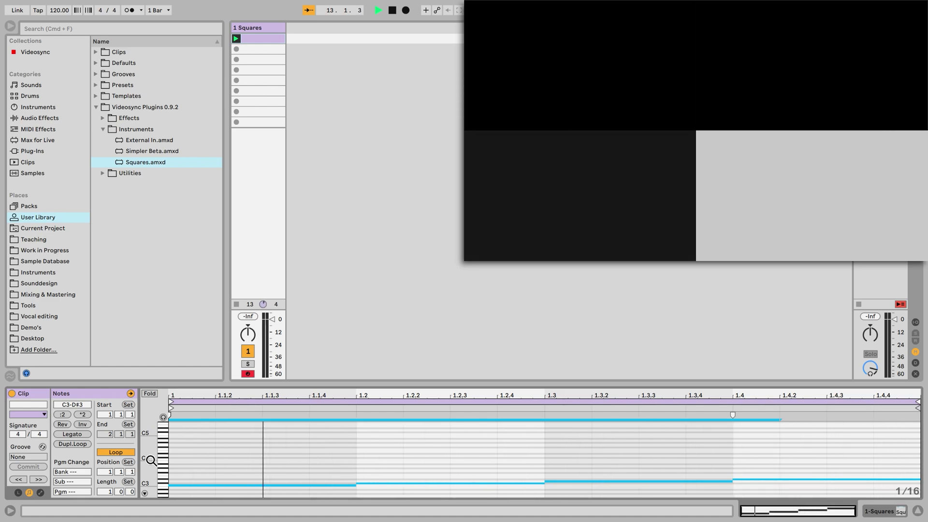
Set the Squares device to 8 columns and 5 rows
click(880, 511)
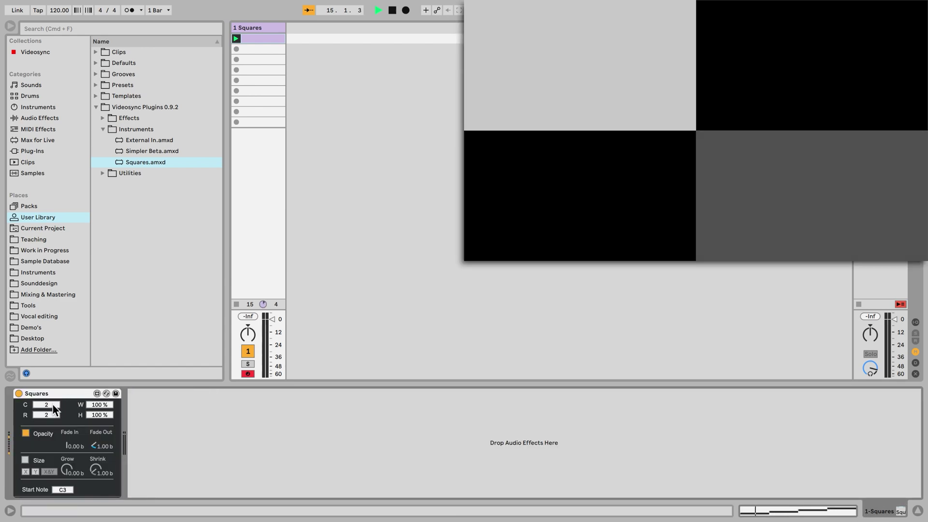
scroll(53, 406, up, 6)
scroll(48, 415, up, 3)
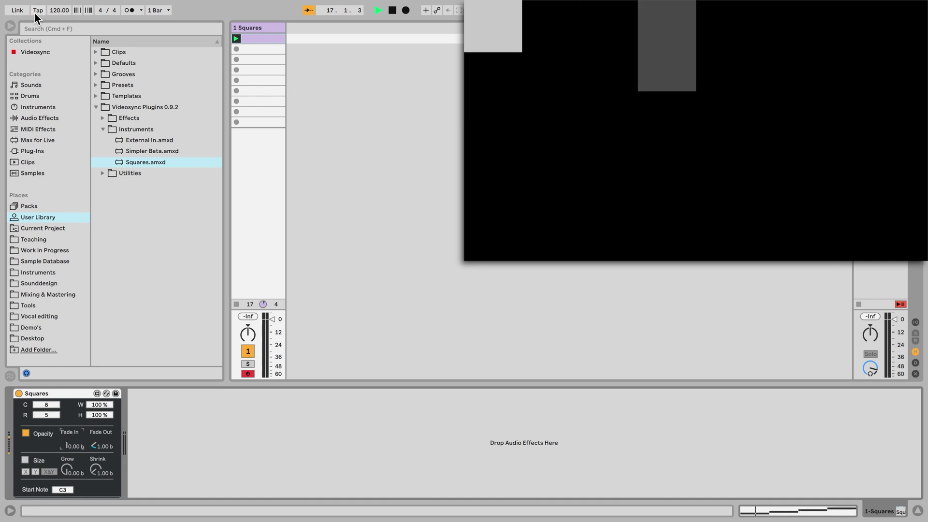
Add 40 notes.mid from Videosync to slot 8 and enlarge its note editor
click(33, 52)
drag(129, 53, 249, 125)
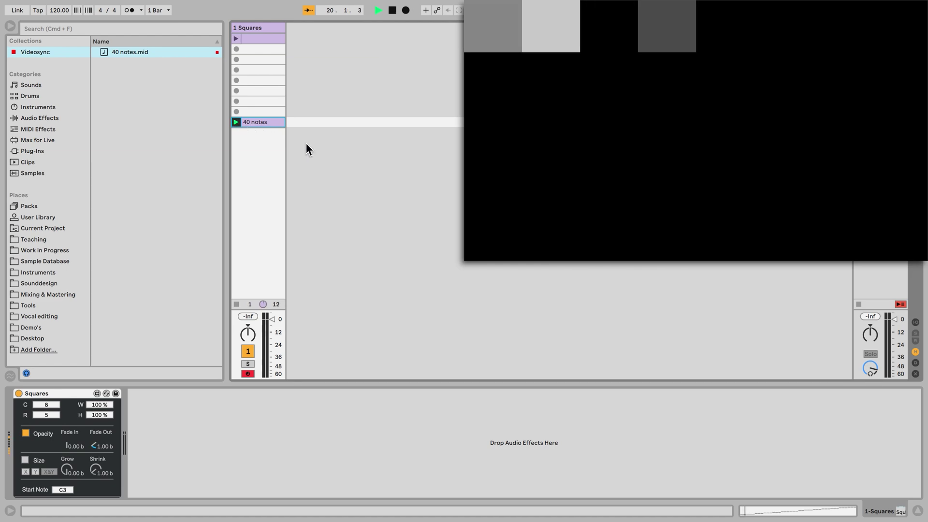
click(274, 125)
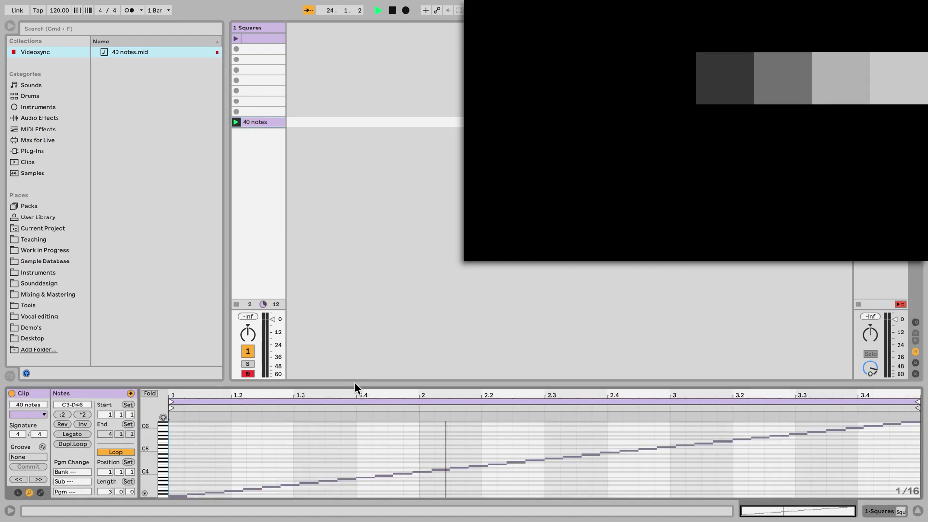
drag(354, 382, 351, 251)
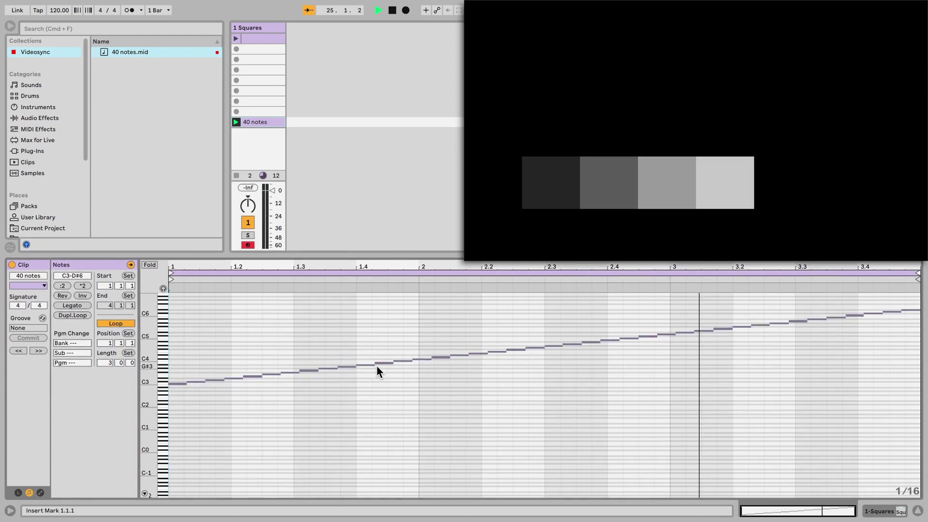
scroll(376, 365, up, 2)
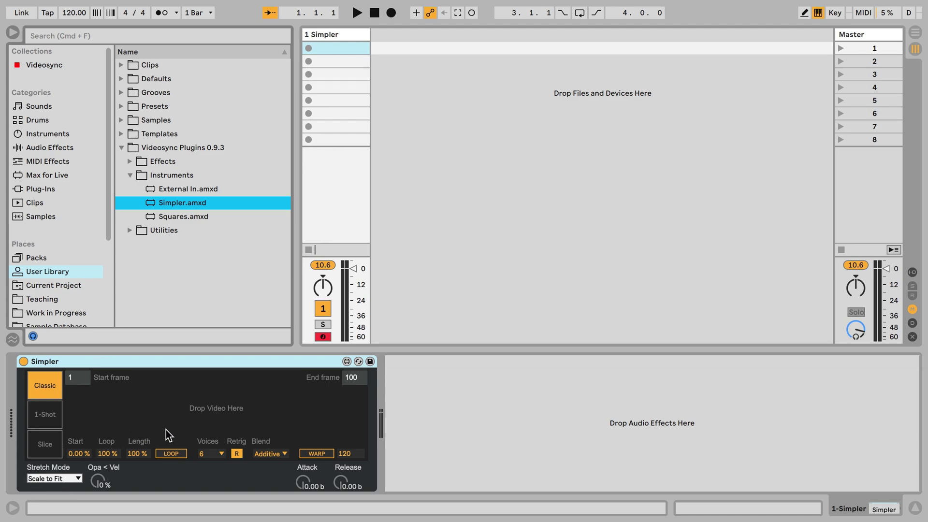
click(63, 479)
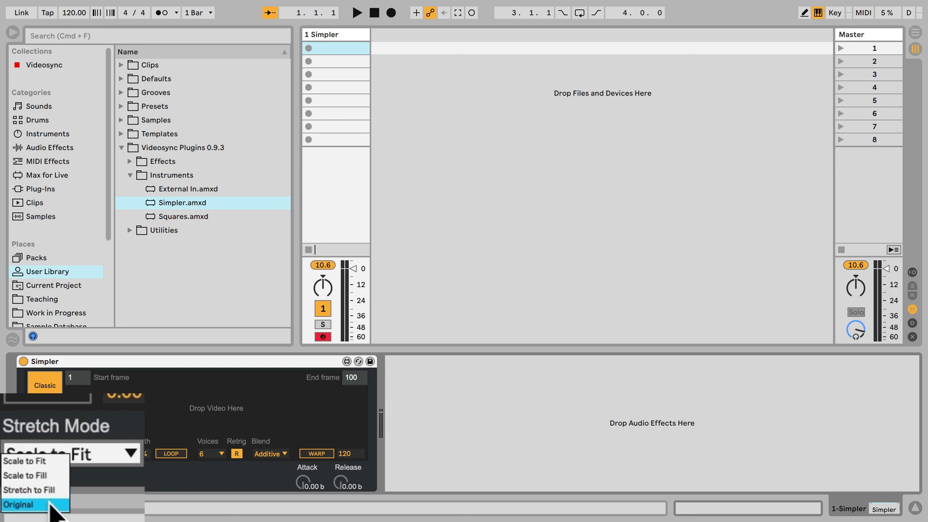
click(102, 488)
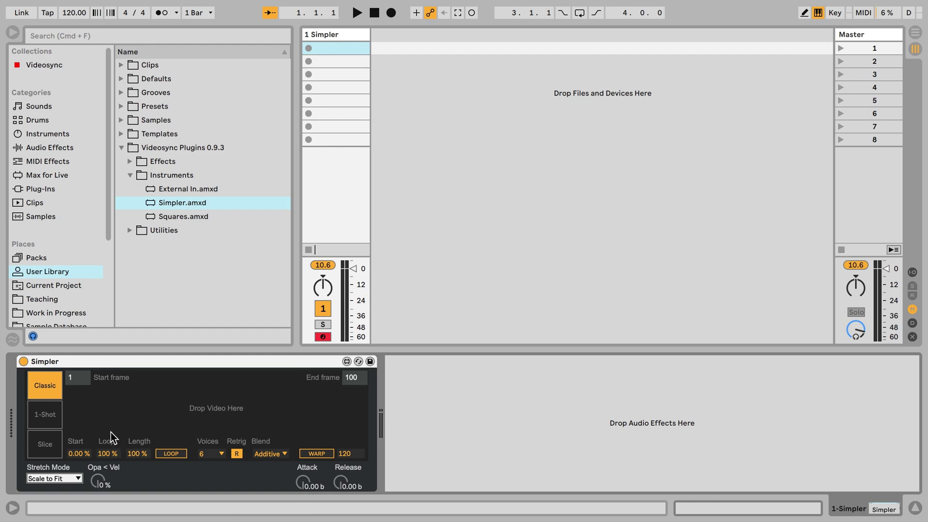
click(45, 414)
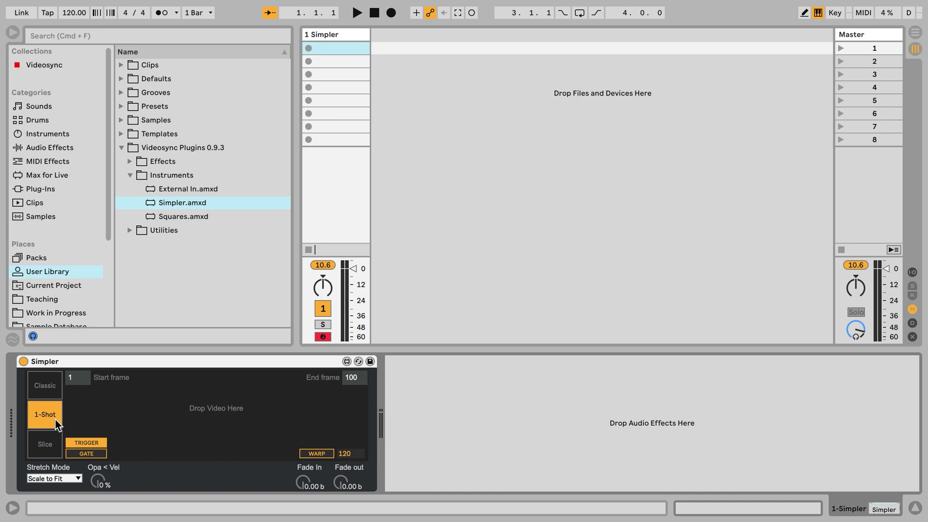
click(56, 444)
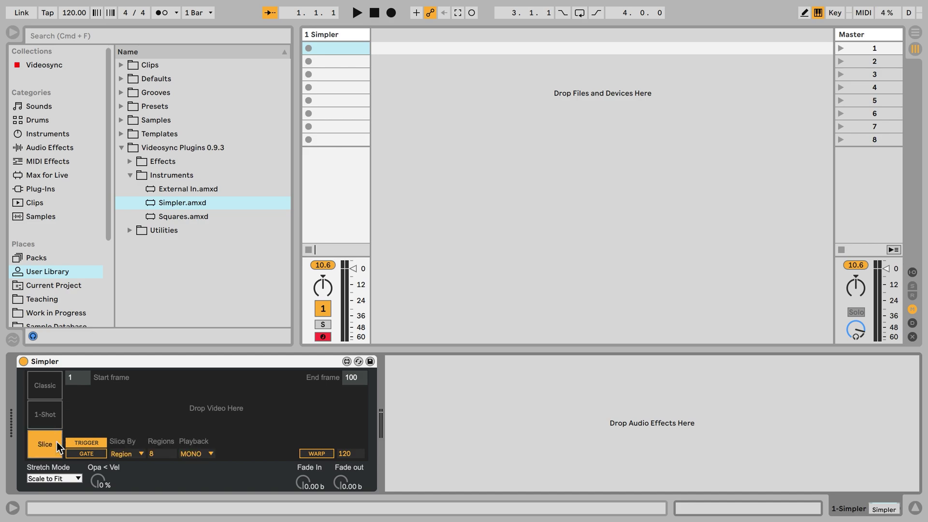
click(43, 391)
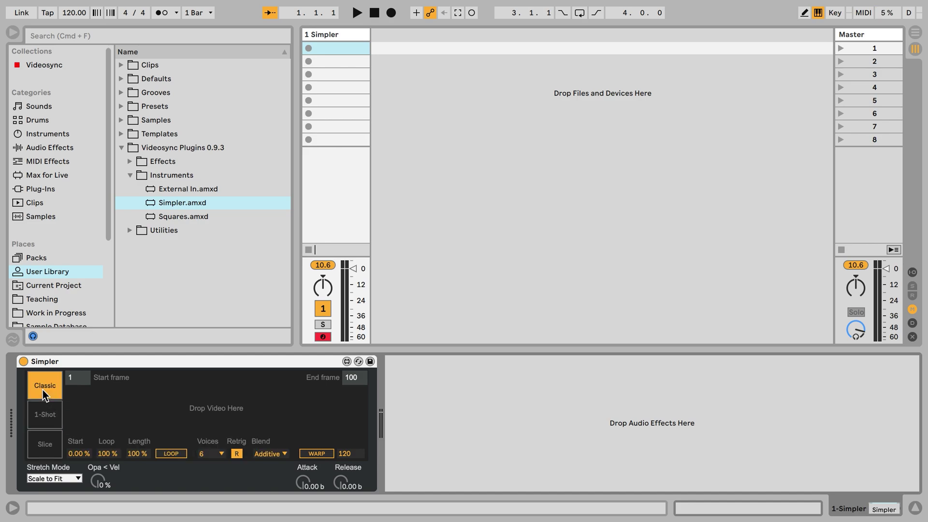
Load OKKKK.mp4 from Videosync into the Simpler and choose the Alpha blend mode
click(32, 68)
drag(155, 78, 179, 396)
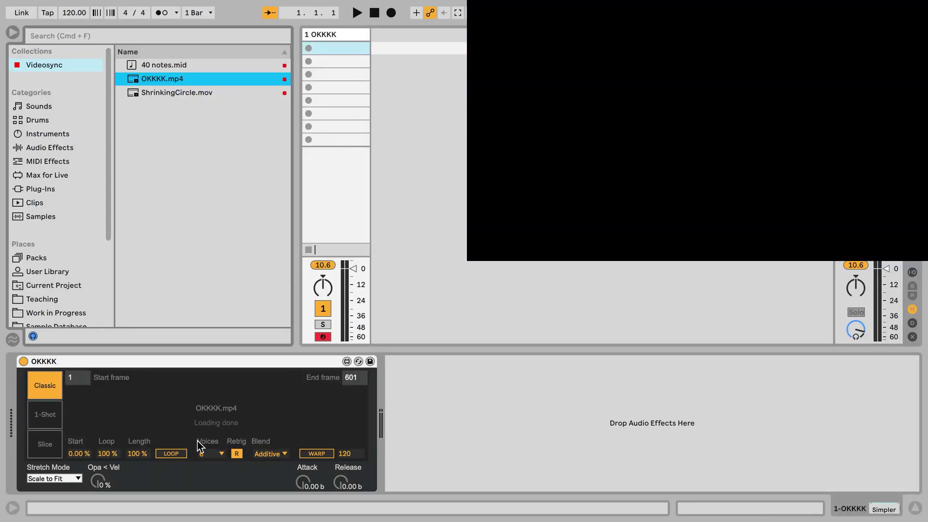
click(266, 454)
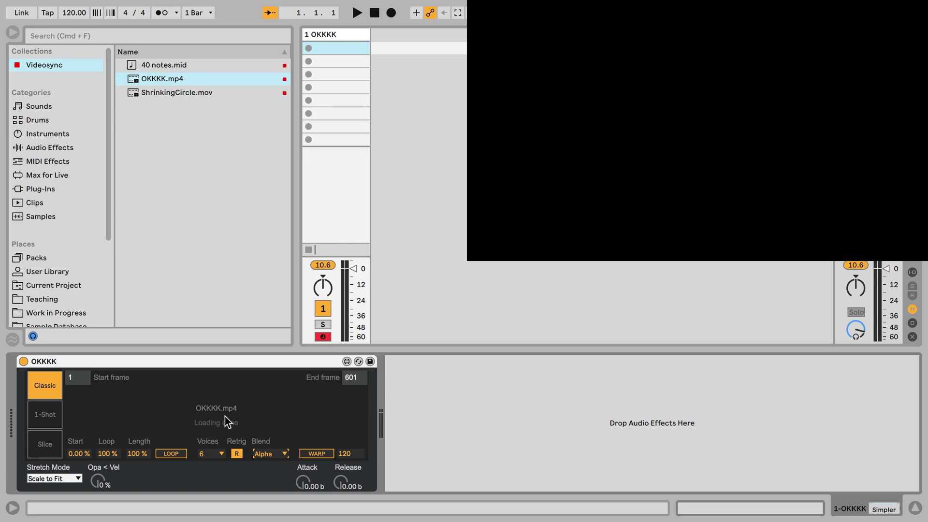
Wrap the OKKKK Simpler in an Instrument Rack and add a second, empty chain
click(186, 361)
key(super+g)
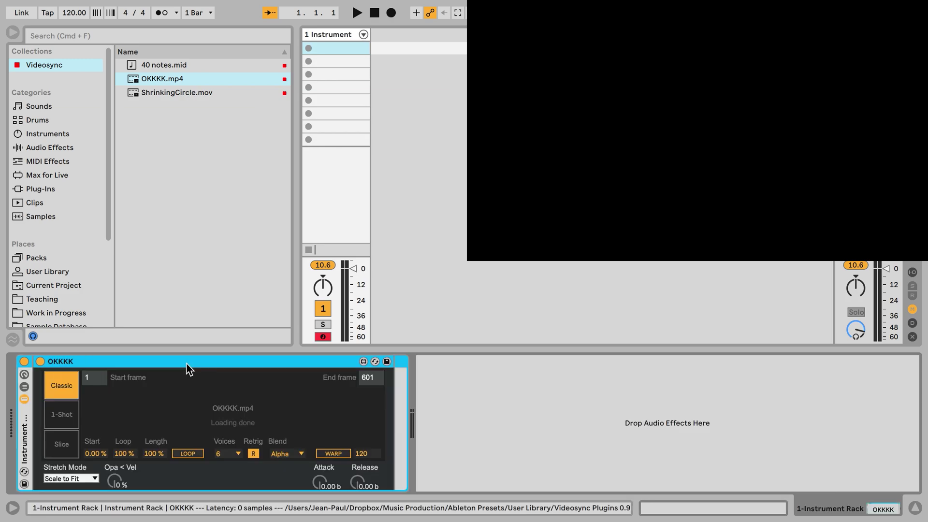
click(24, 387)
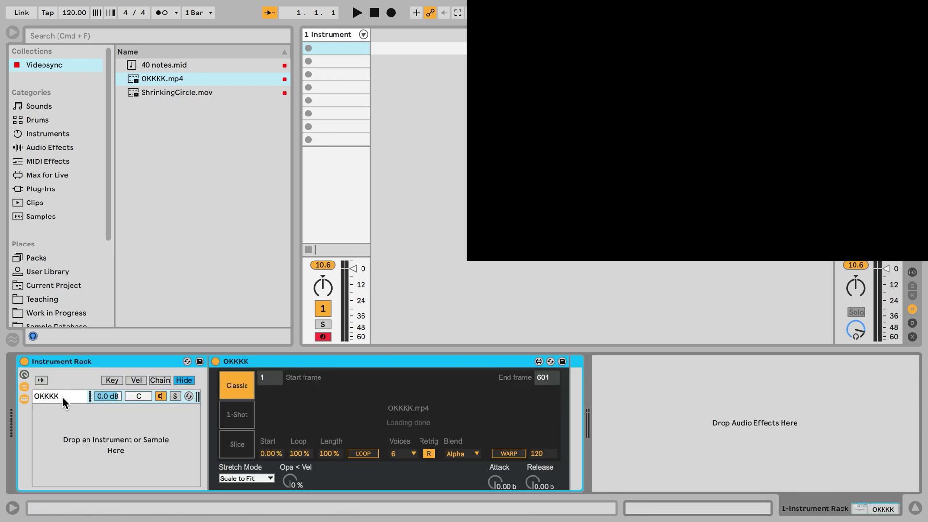
click(62, 398)
right_click(72, 428)
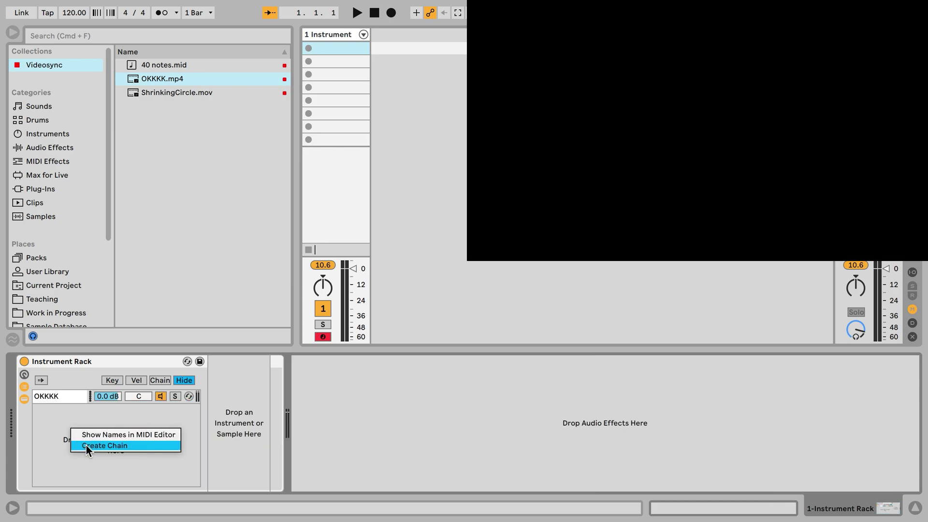
click(86, 446)
Load a Simpler with OKKKK.mp4 into the new chain and play a note to trigger both
click(57, 130)
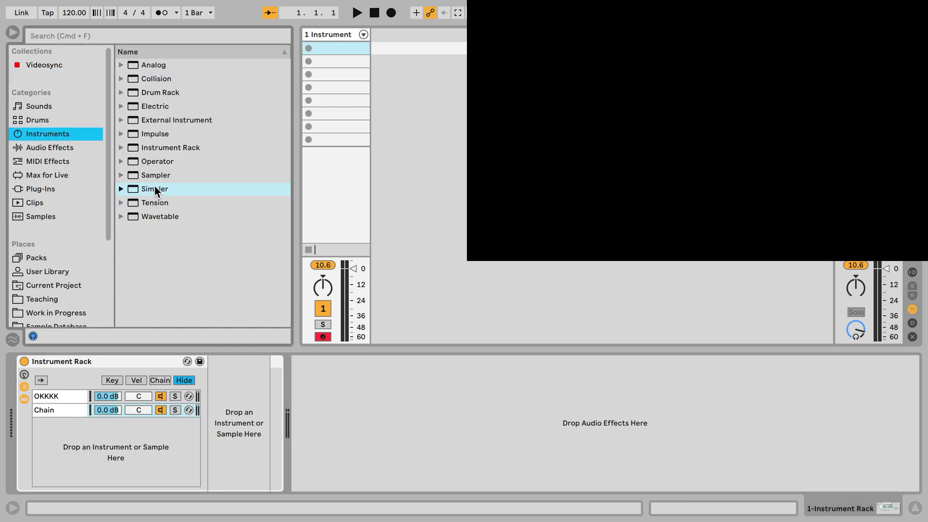
drag(155, 189, 57, 410)
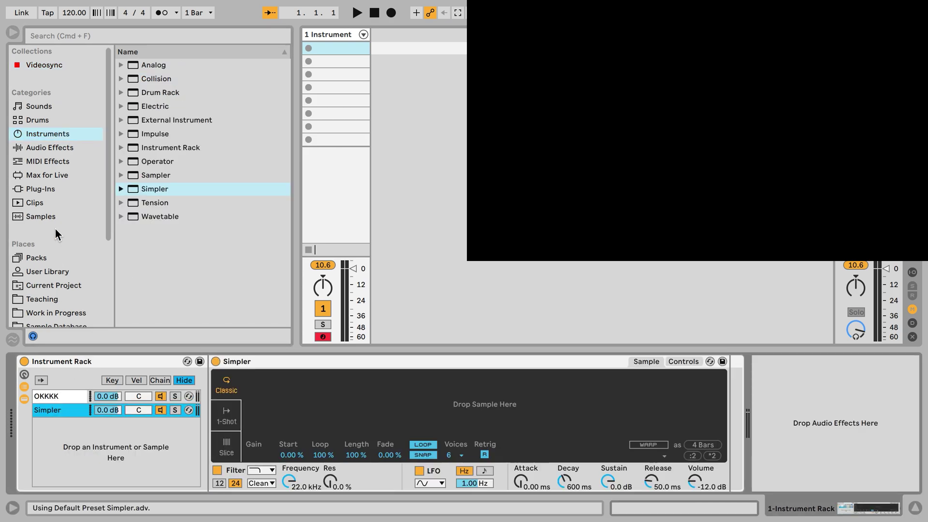
click(56, 64)
drag(146, 82, 321, 408)
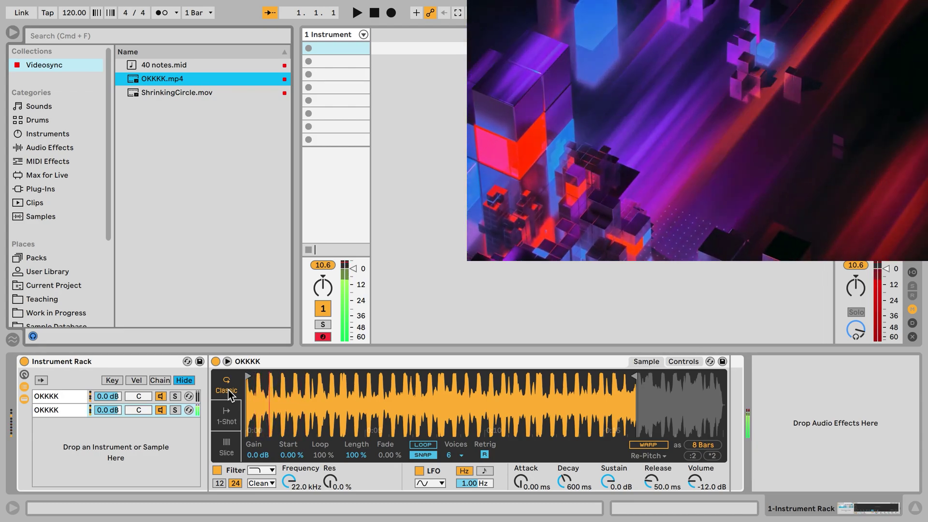
key(x)
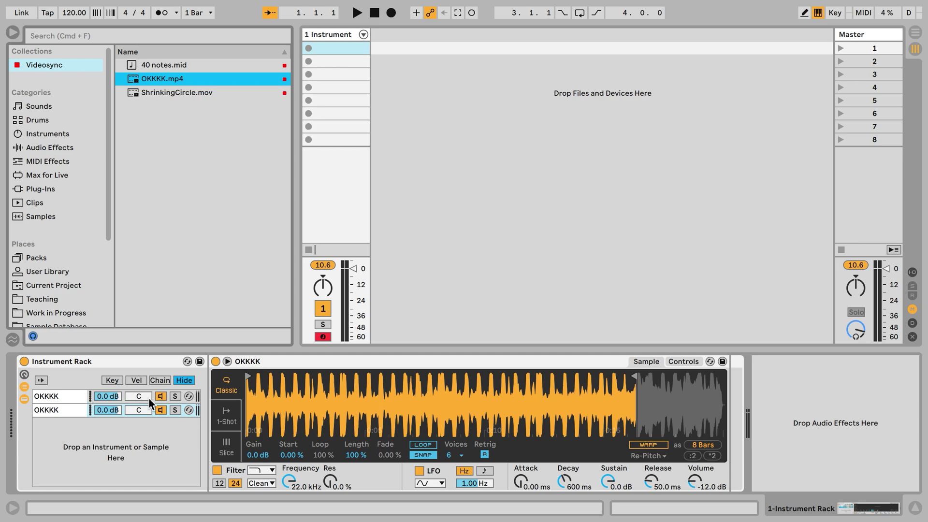
Inspect the Audio and Video Simpler chains, briefly shortening and restoring the Total Length
click(75, 396)
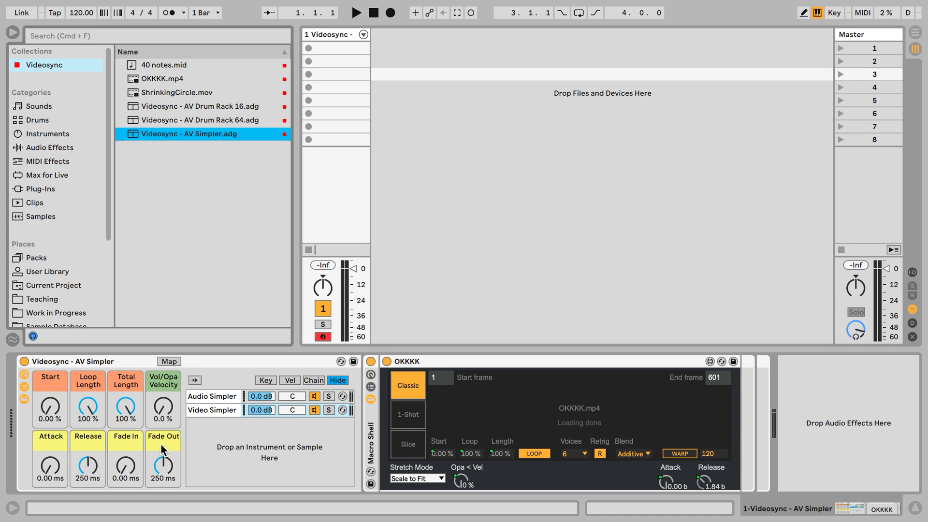
click(213, 397)
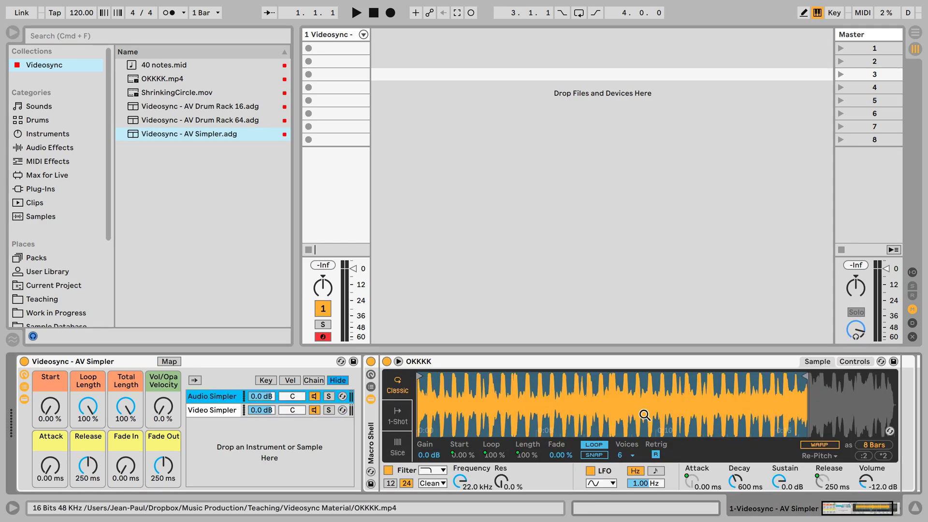
mouse_move(126, 407)
mouse_down()
mouse_move(126, 456)
mouse_move(126, 409)
mouse_up()
click(211, 411)
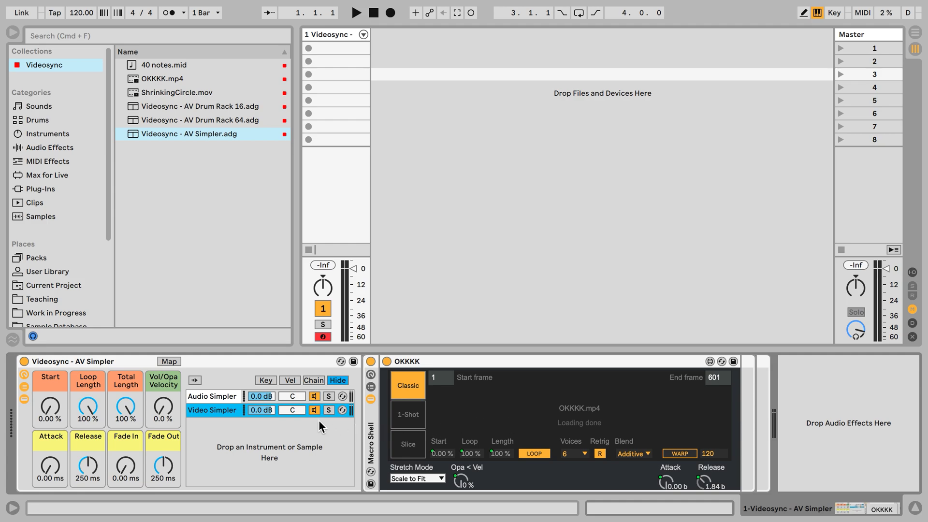
click(223, 396)
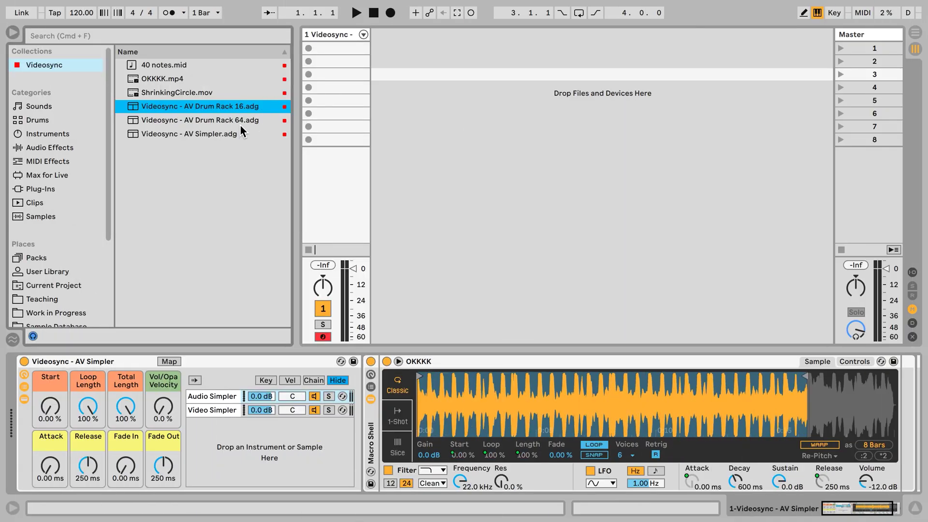
Select the AV Drum Rack 64.adg preset in Live's browser
click(240, 124)
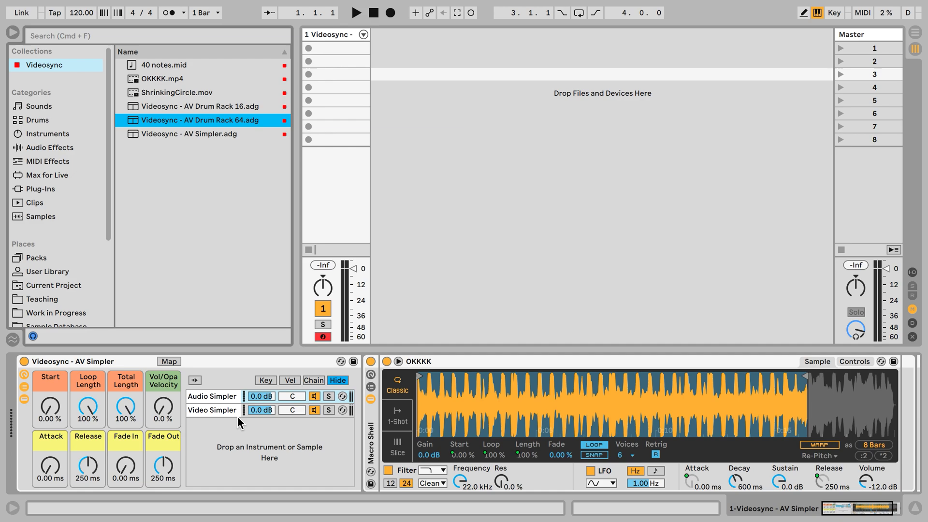
Switch both the Video Simpler and Audio Simpler to Slice playback mode
click(394, 420)
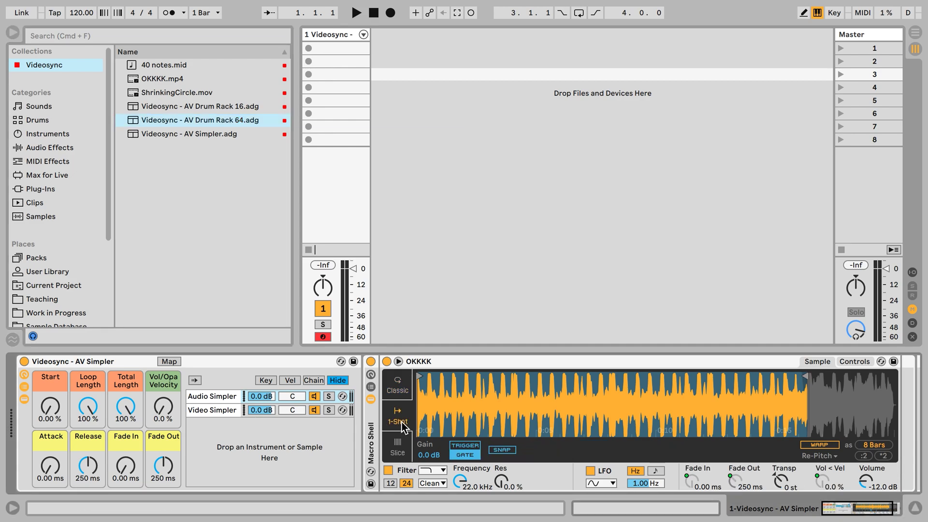
click(221, 412)
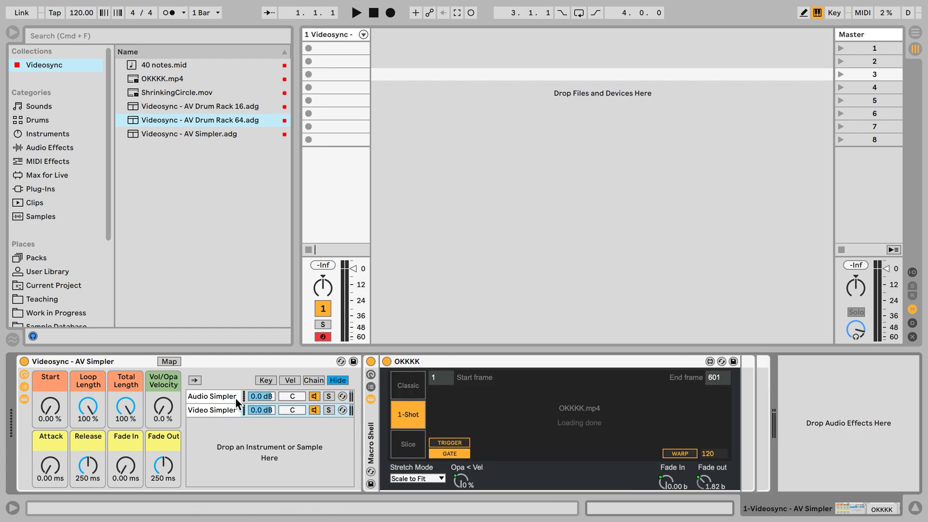
click(400, 444)
click(229, 399)
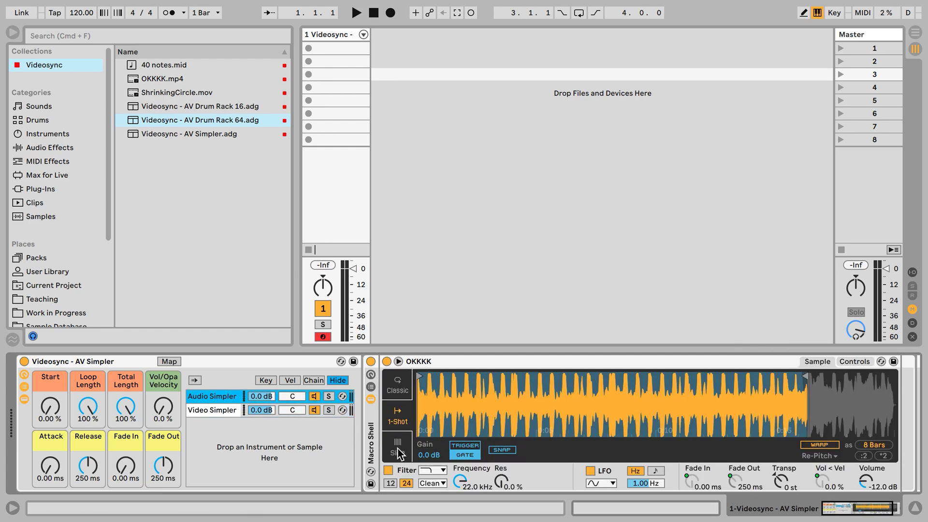
click(404, 449)
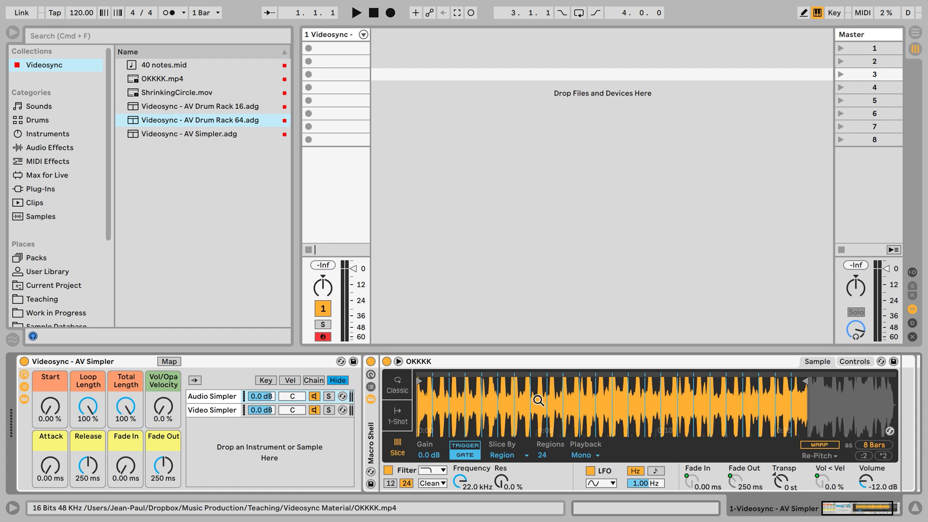
Keep Slice By set to Region for both the audio and video simplers
click(507, 457)
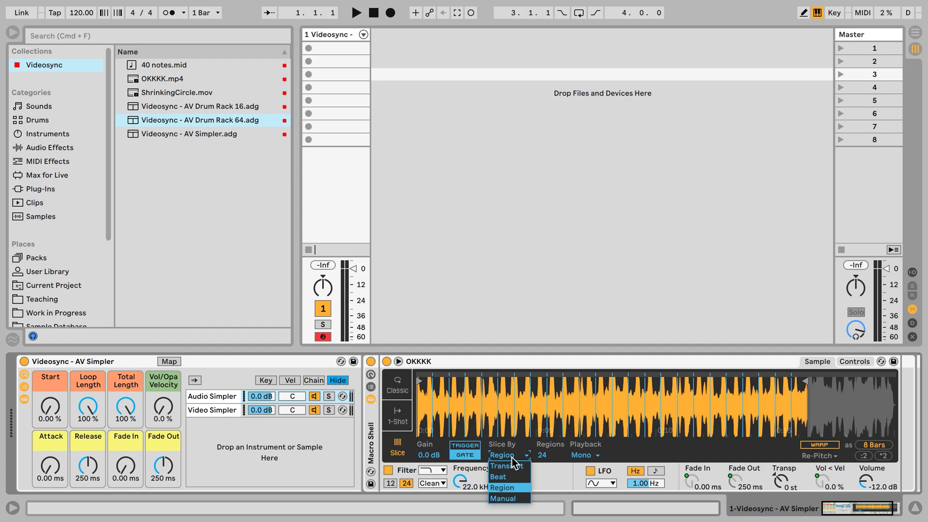
click(497, 456)
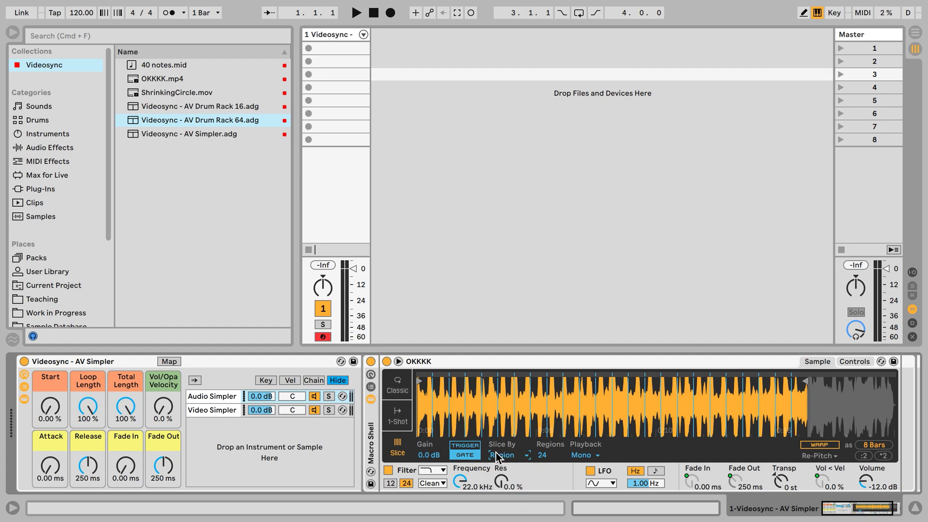
click(225, 411)
click(490, 459)
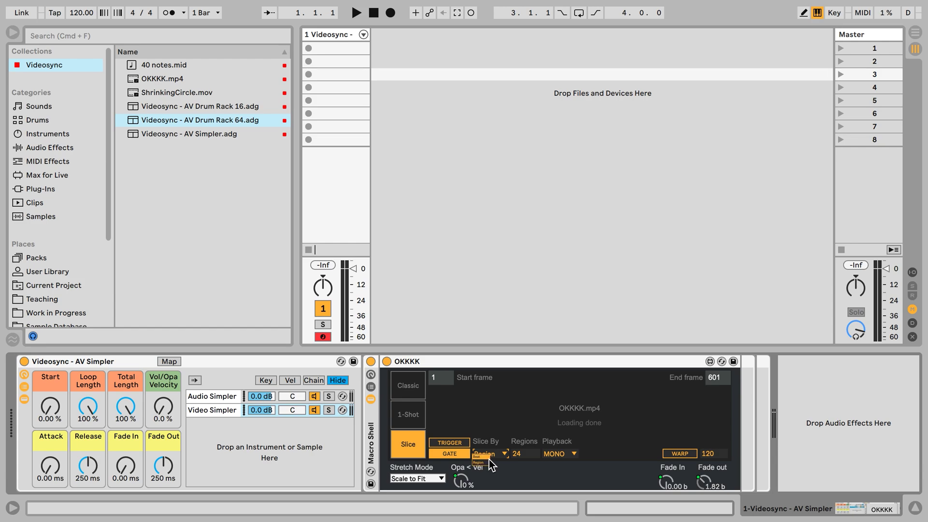
click(532, 473)
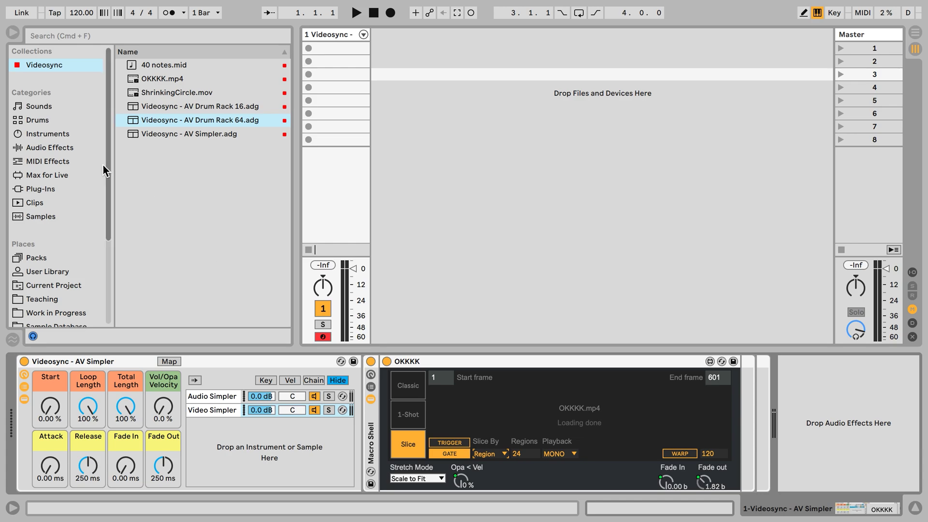
Insert a Random MIDI effect before the AV Simpler rack with Choices set to 24
click(47, 161)
drag(149, 139, 39, 358)
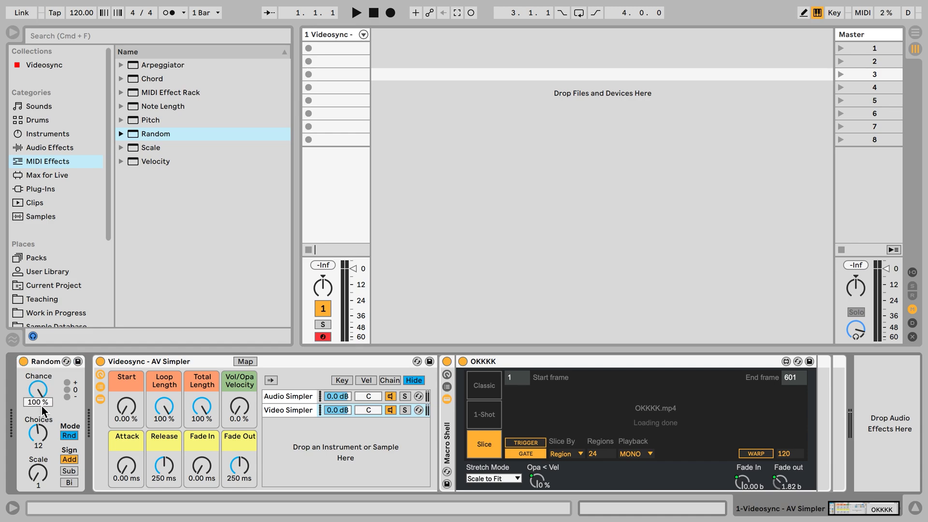
drag(38, 434, 38, 411)
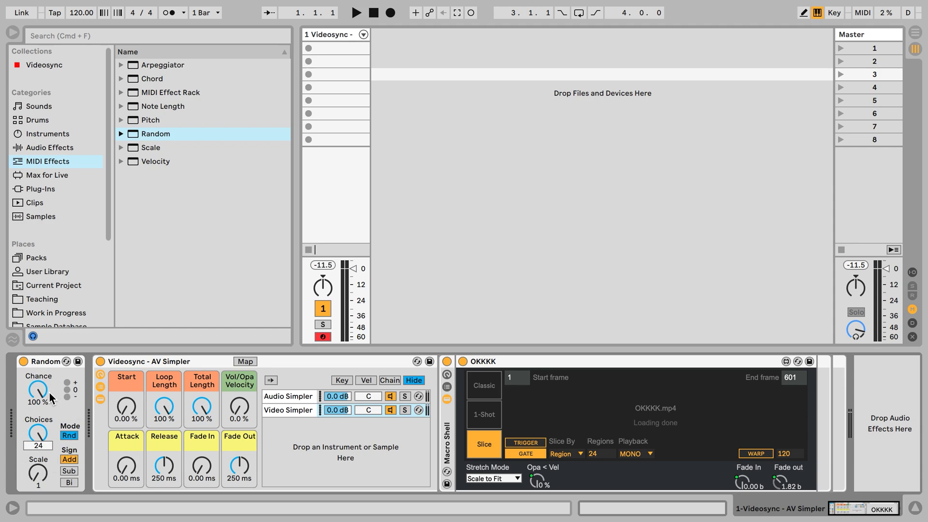
Set the Fade Out macro to 95 ms, previewing slices with the A key
drag(239, 467, 239, 491)
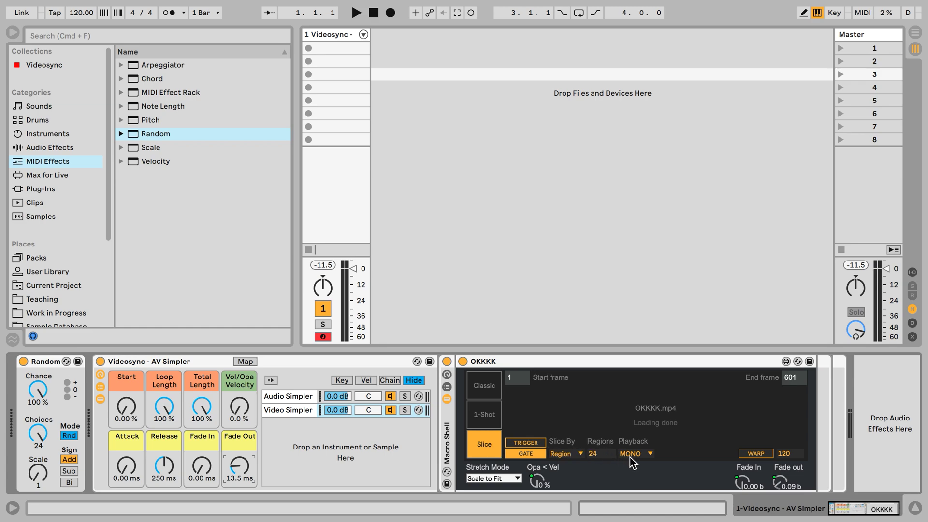
key(a)
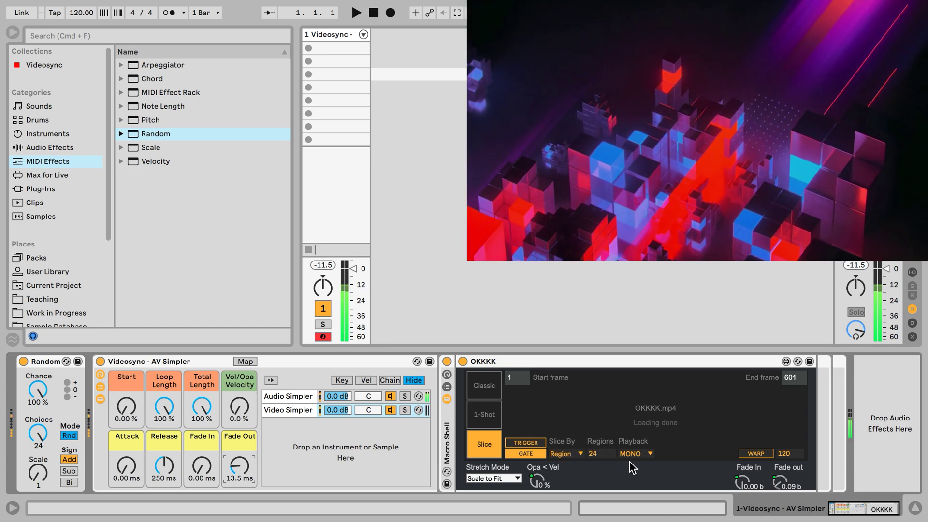
key(a)
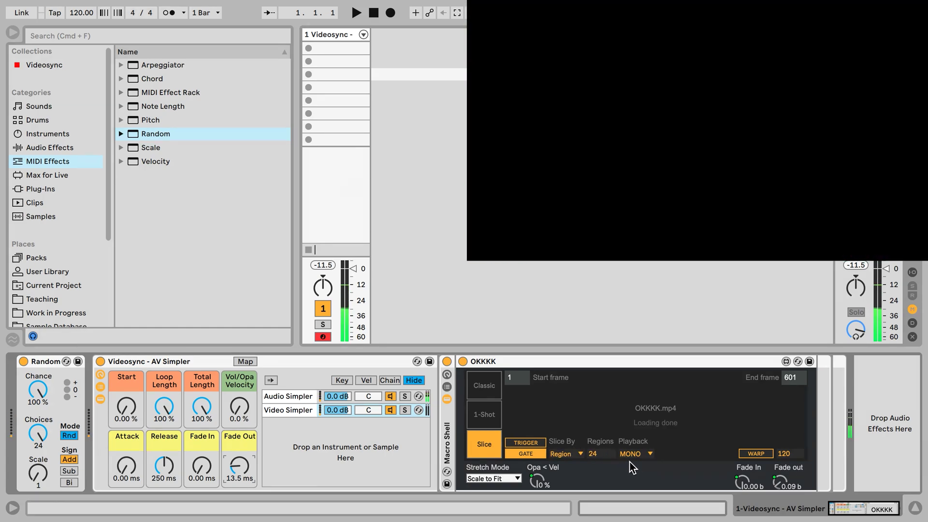
drag(243, 471, 242, 438)
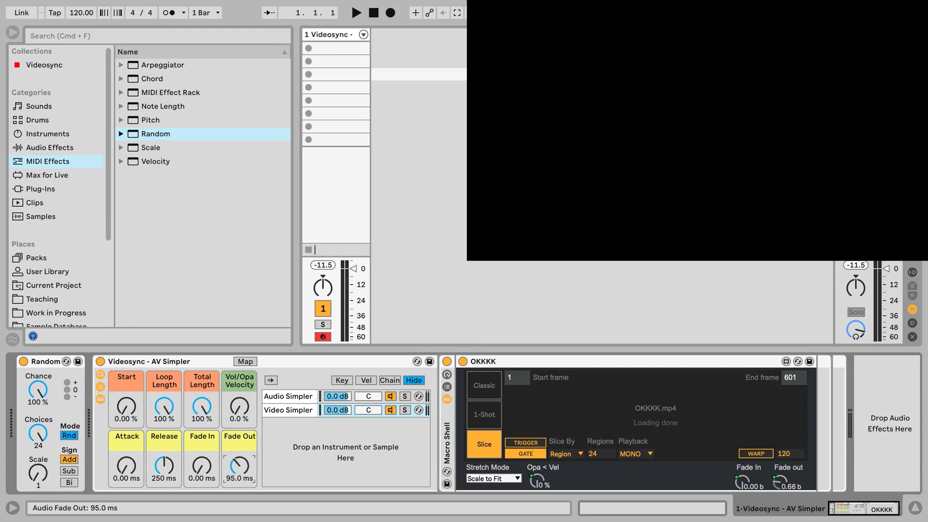
key(a)
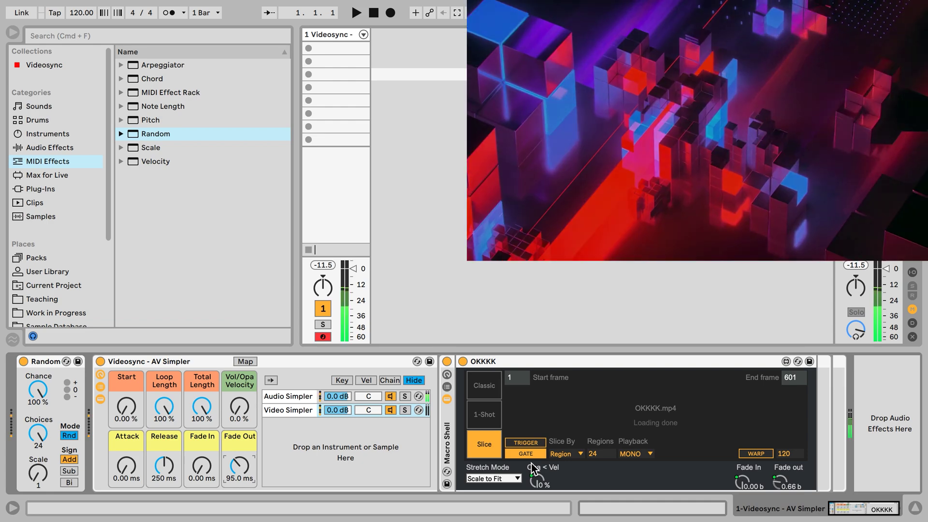
key(a)
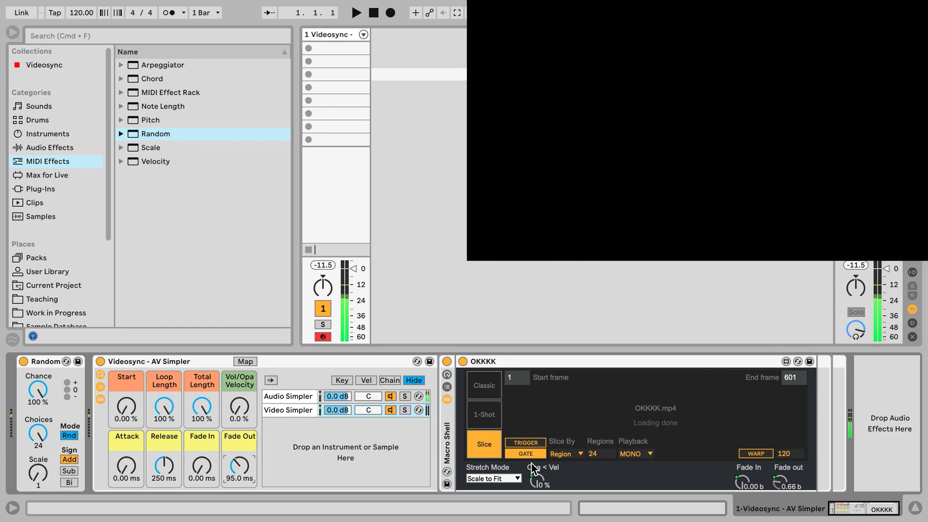
key(a)
Change the video slice playback mode from MONO to TRU, then to FREEZE
click(631, 455)
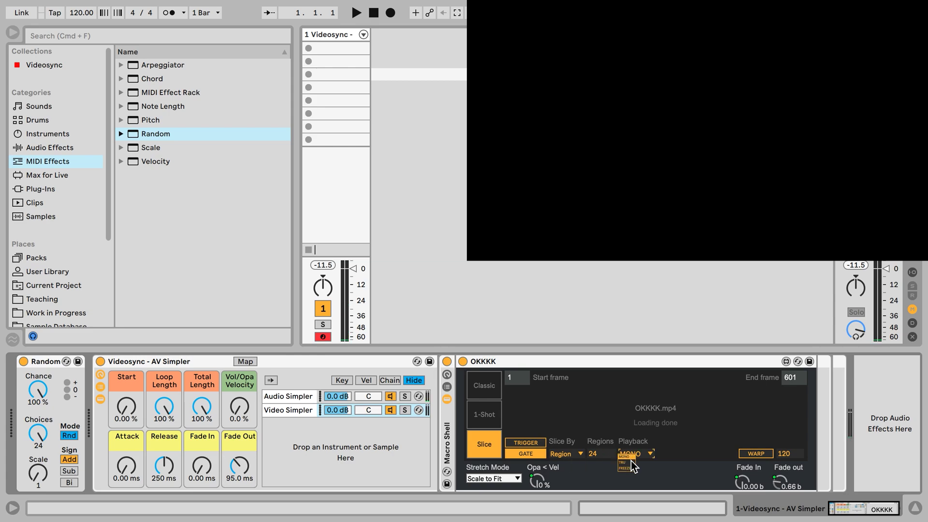
click(629, 463)
click(629, 454)
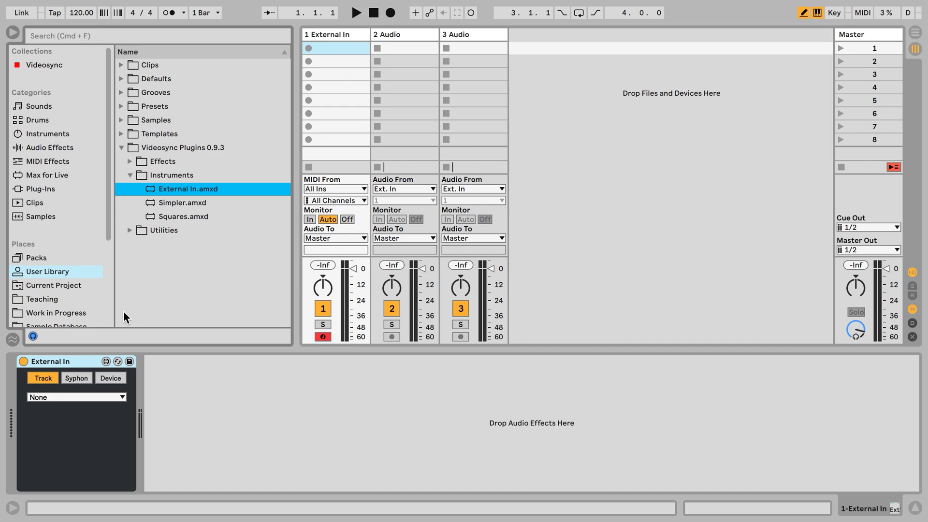
Leave External In's source track at None and switch its video source to Syphon
click(37, 398)
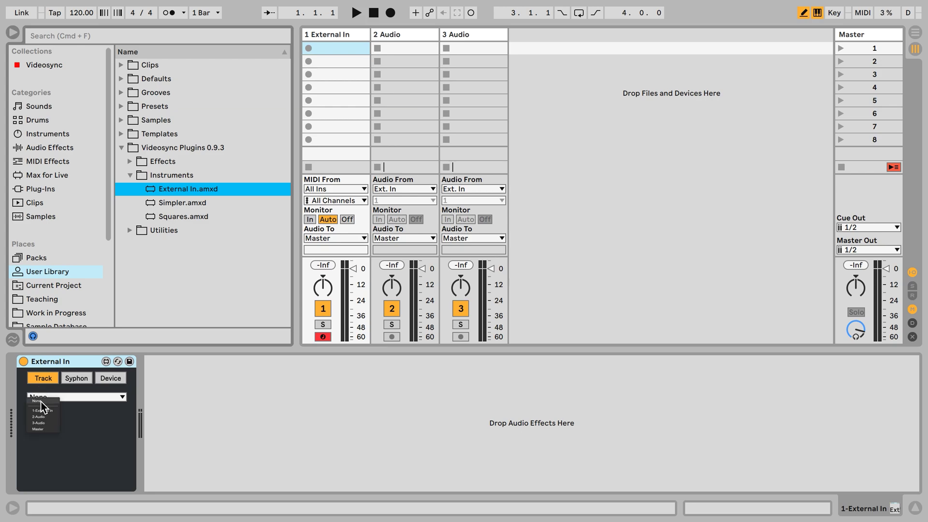
click(42, 424)
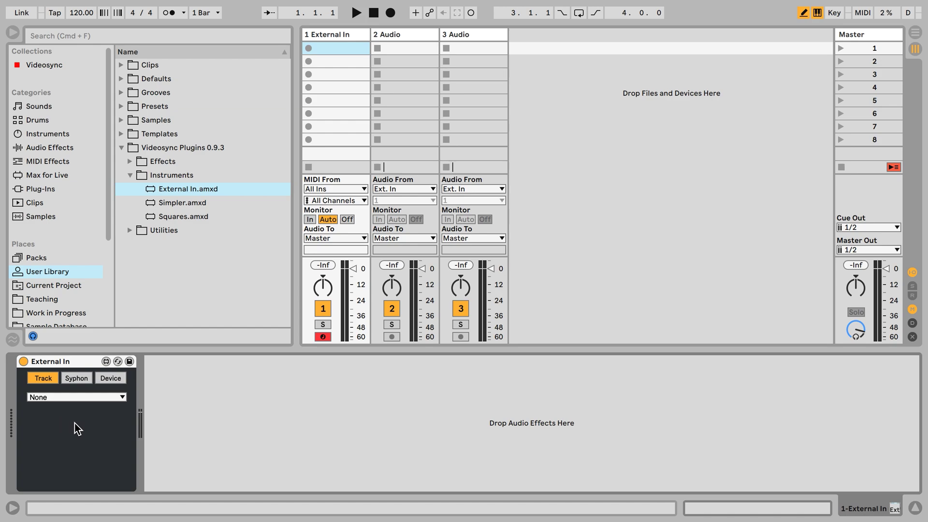
click(85, 402)
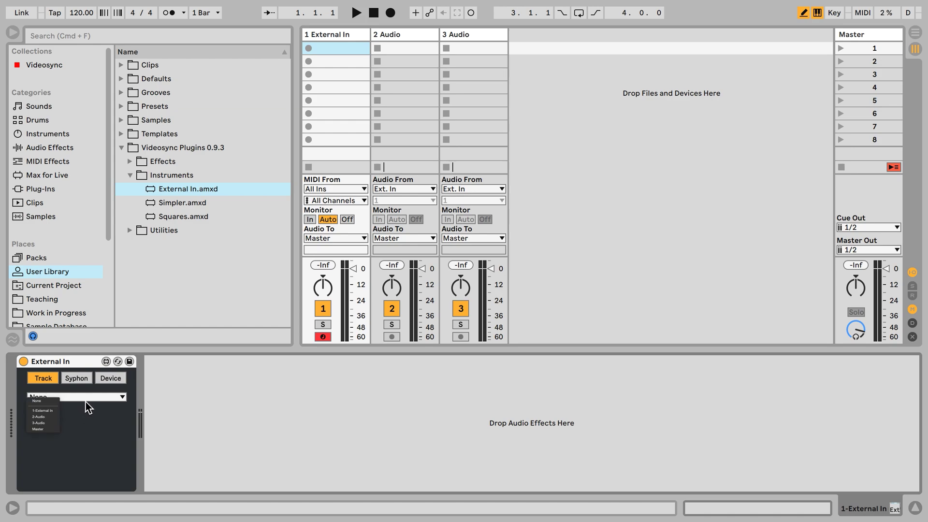
click(45, 423)
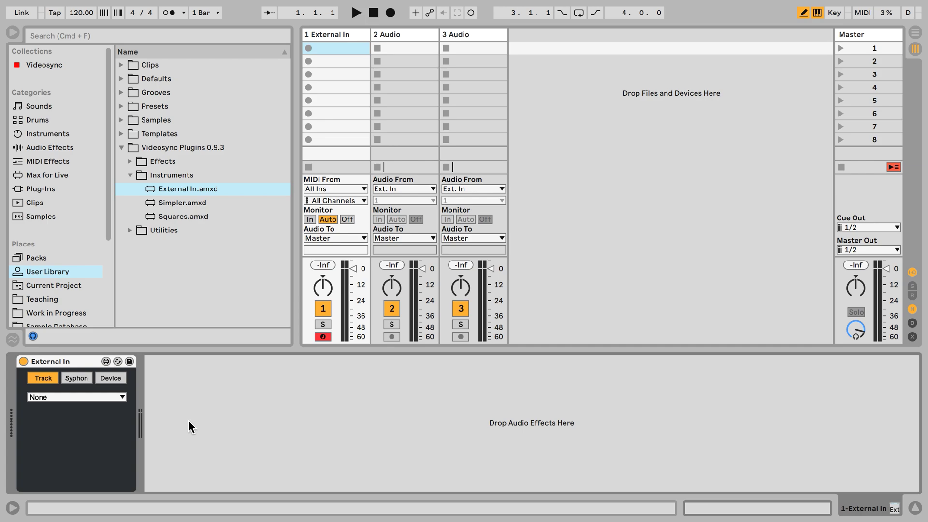
click(85, 380)
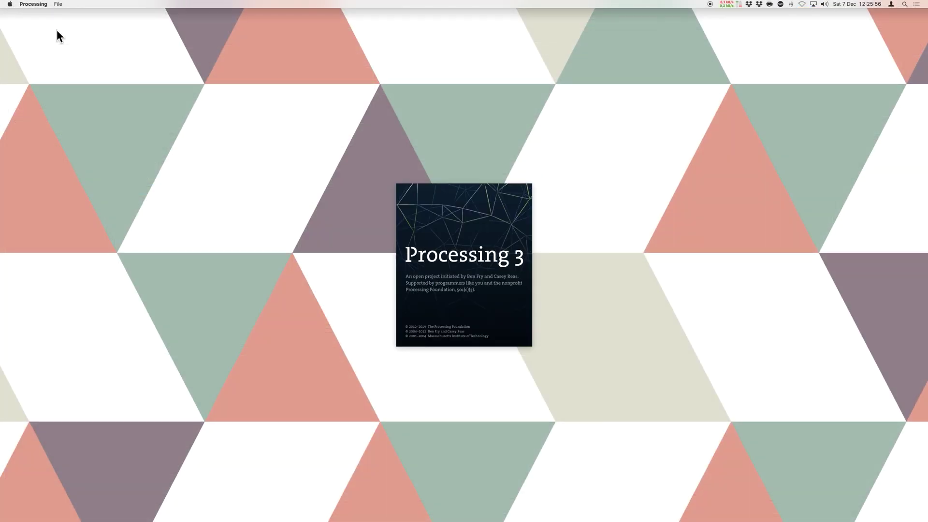
Reopen the recent Arcs sketch in Processing, move its editor aside, and run it
click(57, 3)
mouse_move(87, 27)
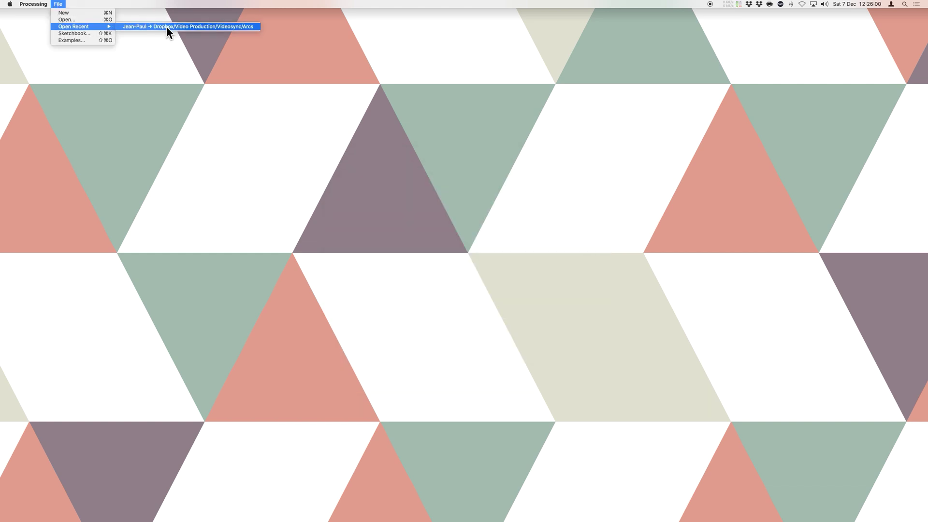
click(166, 27)
drag(111, 58, 73, 51)
click(39, 58)
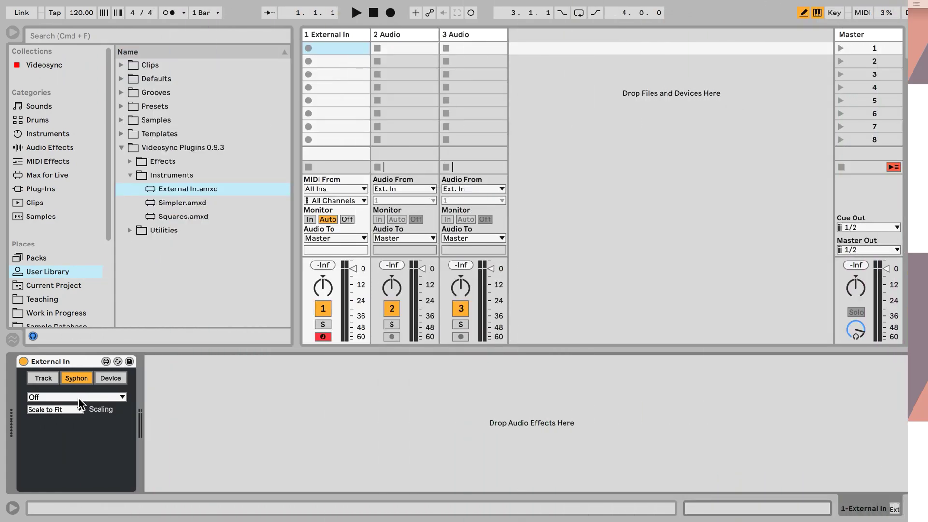
Choose Arcs Processing as External In's Syphon video source
click(78, 400)
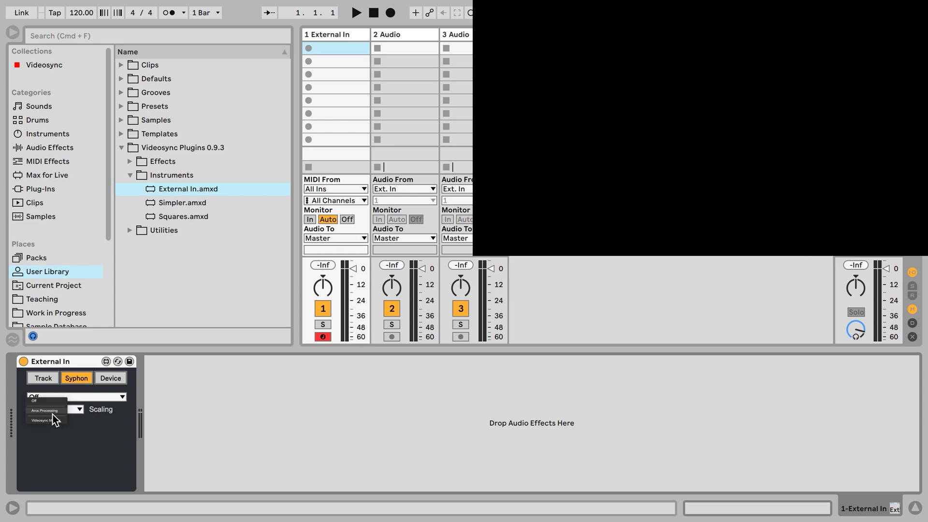
click(52, 413)
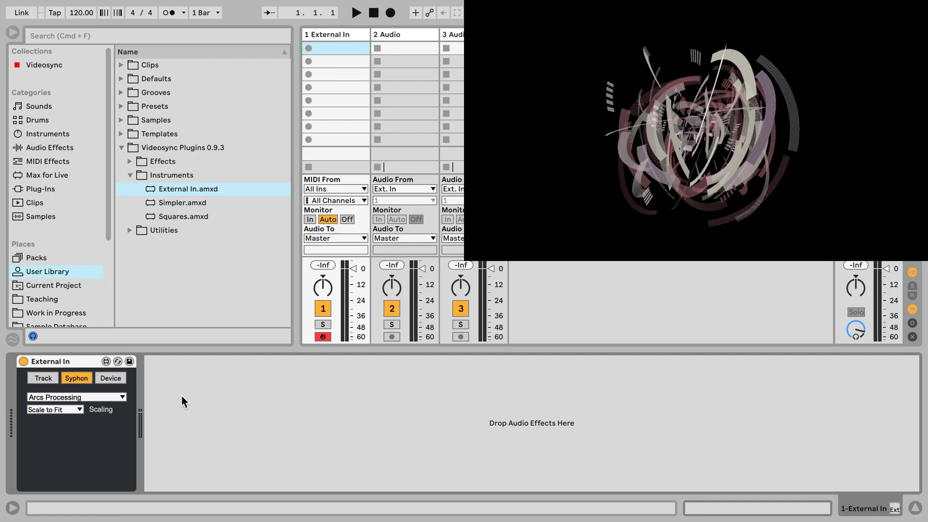
Switch External In to Device input using the FaceTime HD Camera (Built-in)
click(119, 379)
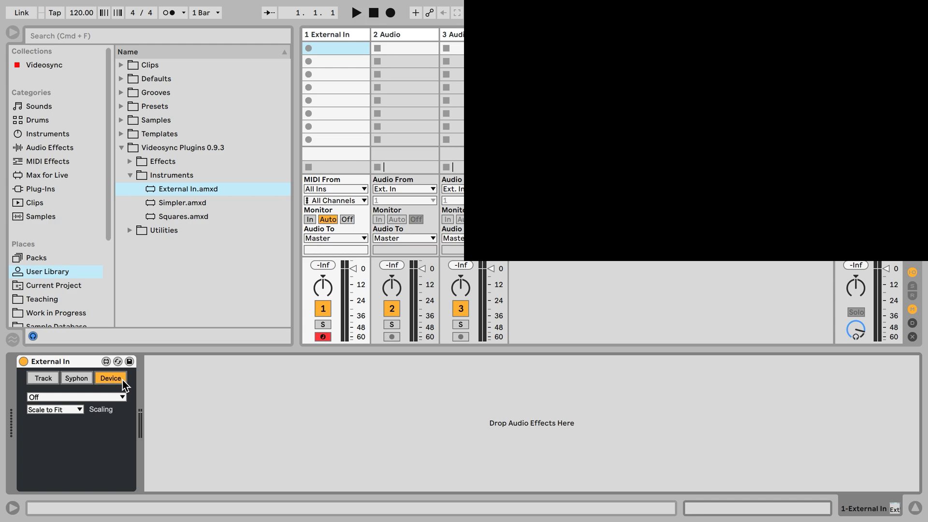
click(109, 398)
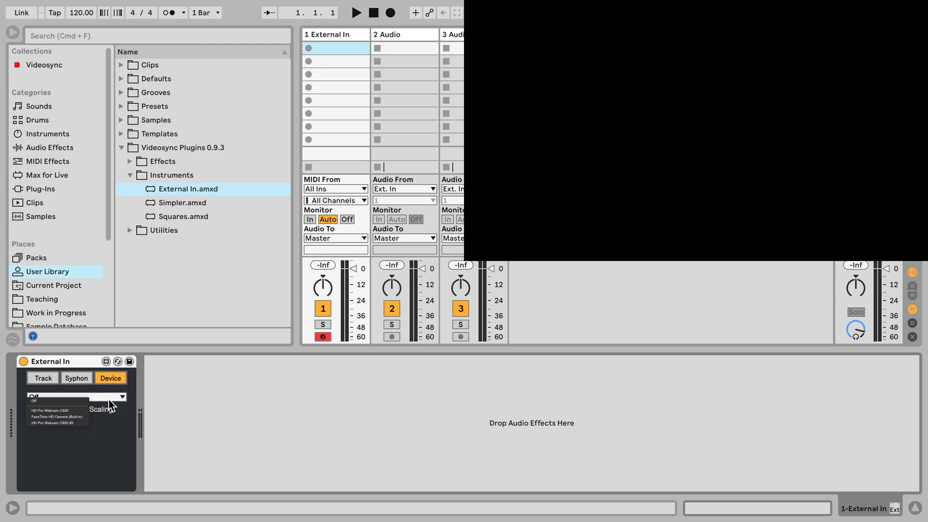
click(82, 417)
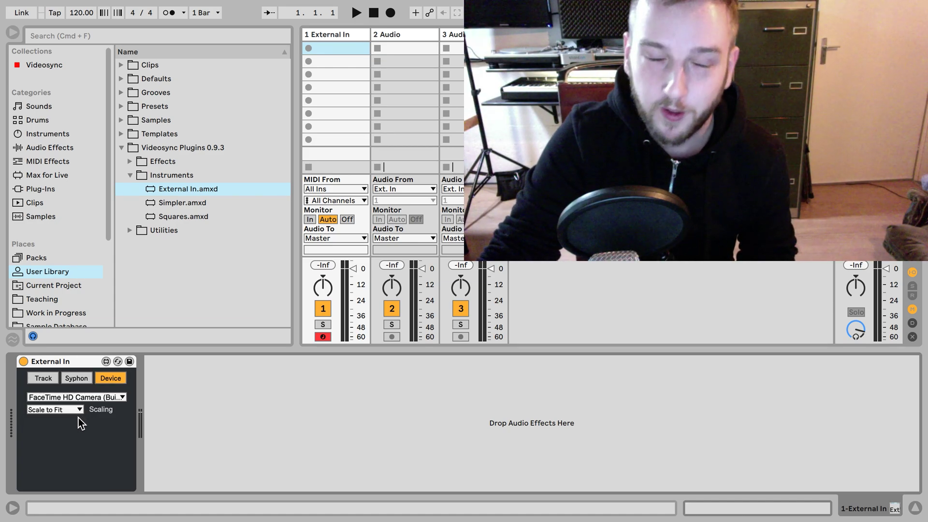
click(78, 366)
Group External In into a rack, duplicate to three chains, and assign HD Pro Webcam C920 cameras
key(super+g)
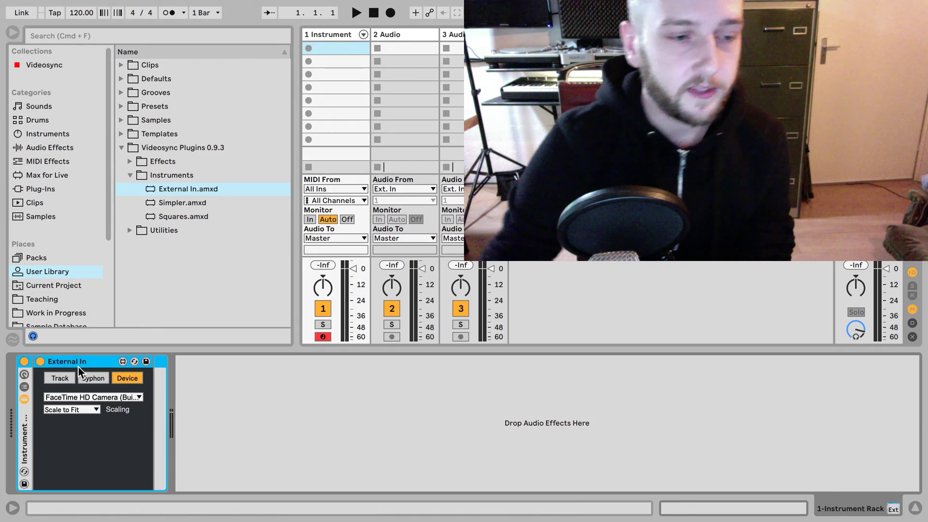
click(47, 396)
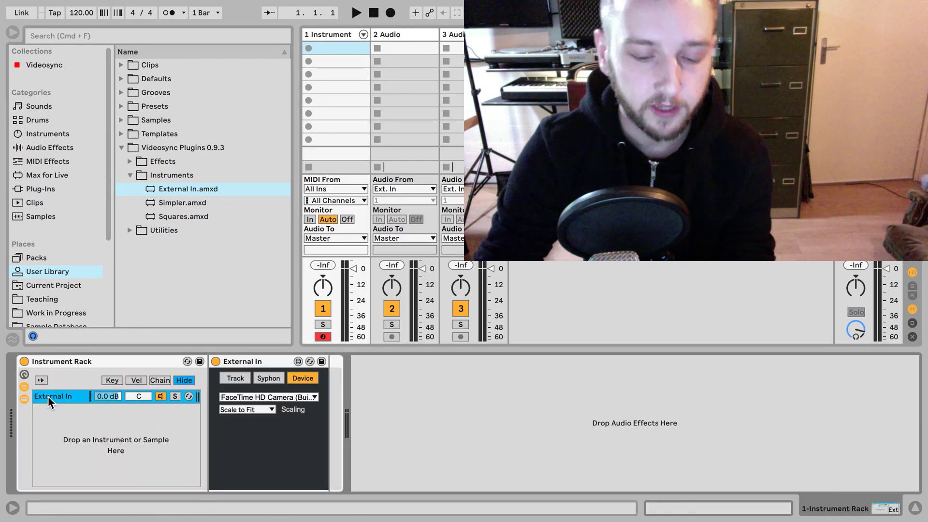
key(super+d)
key(super+d)
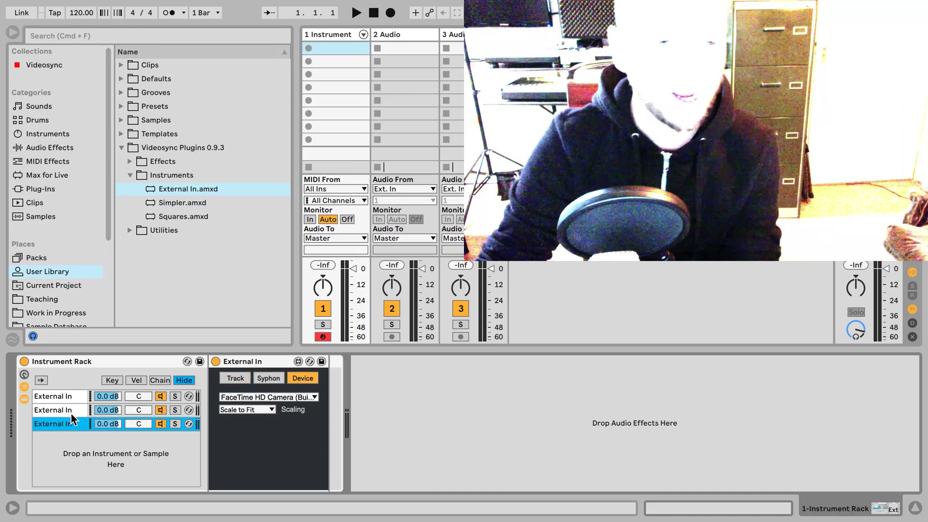
click(71, 411)
click(251, 398)
click(247, 411)
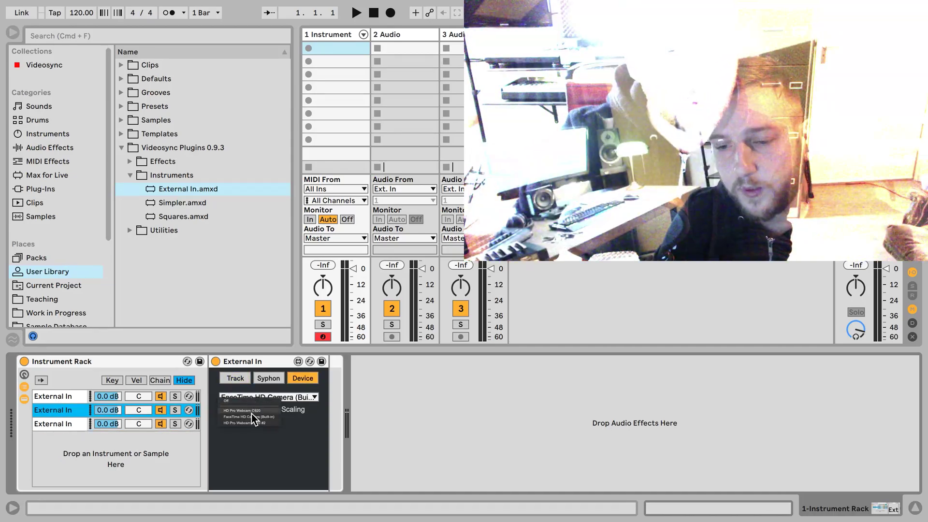
click(46, 422)
click(234, 400)
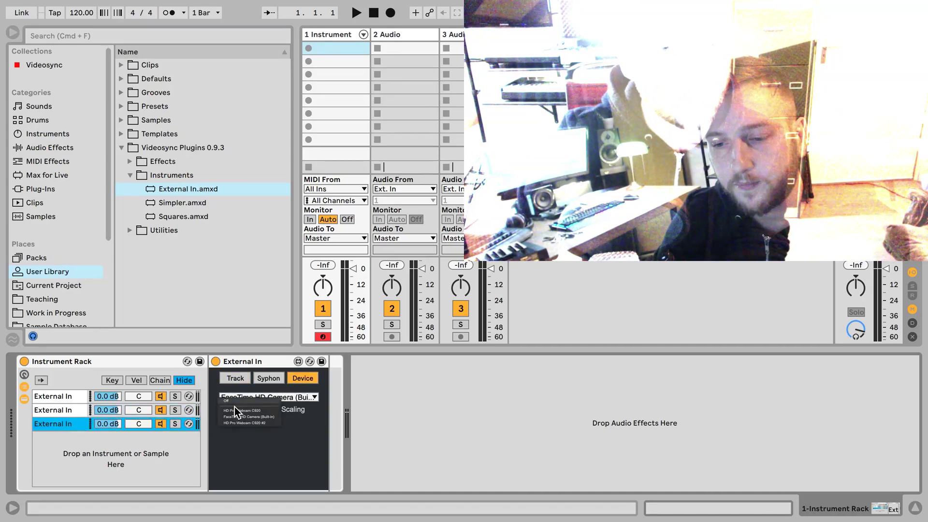
Test the cameras by soloing the first and second chains, then switch off the first two chains
click(175, 396)
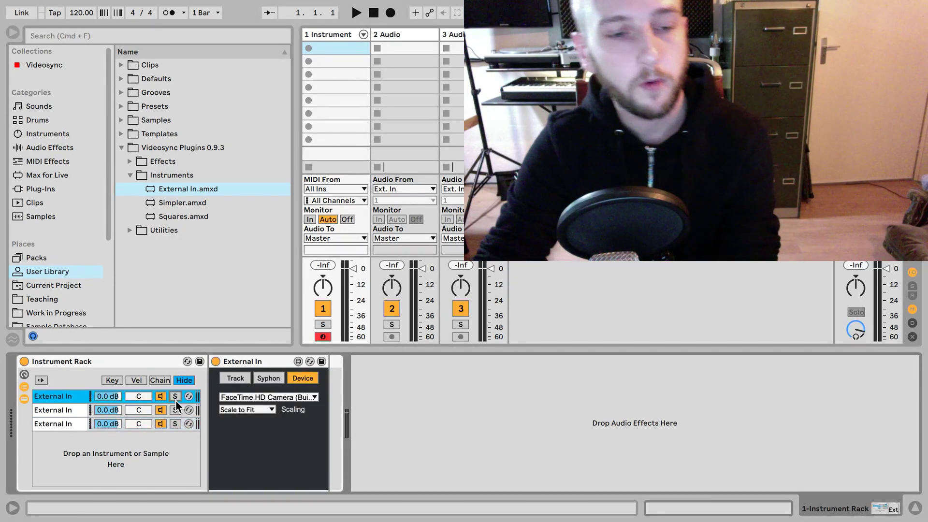
click(174, 410)
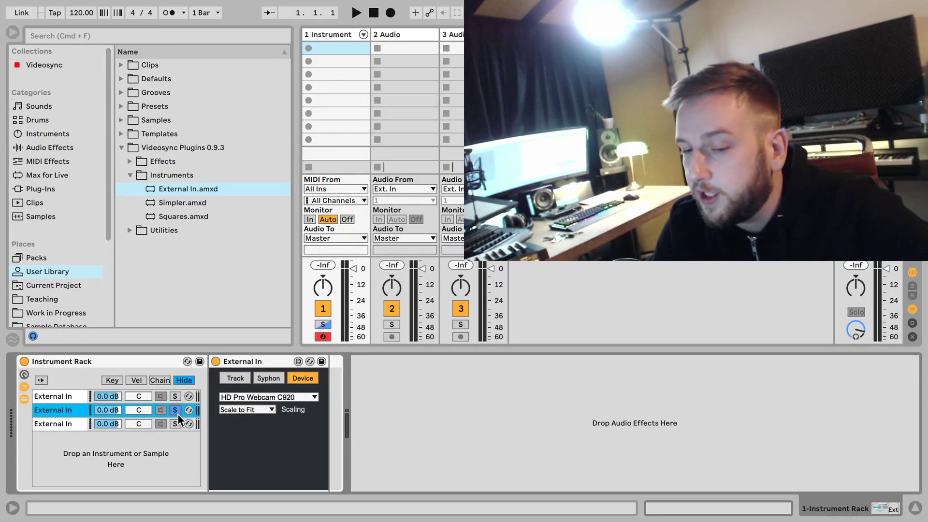
click(174, 396)
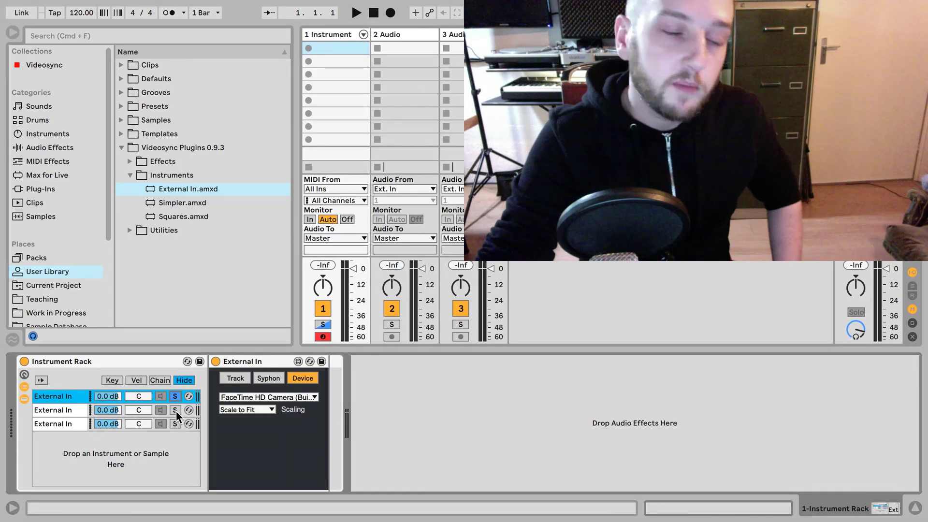
click(177, 400)
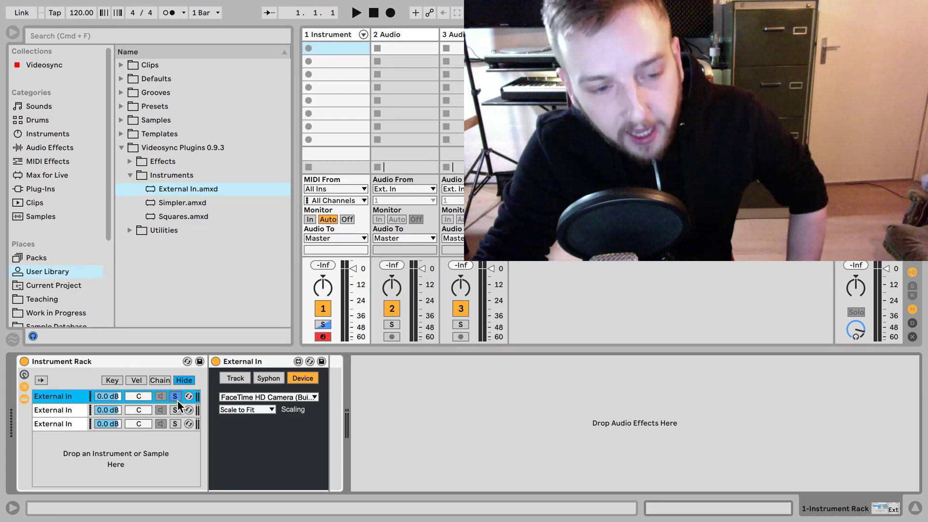
click(161, 398)
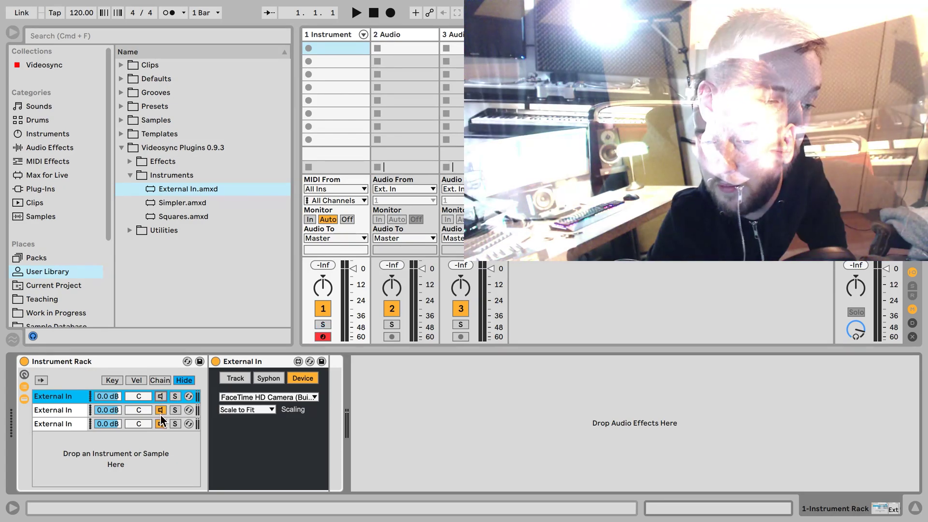
click(161, 412)
With only the first chain active, create a track 1 clip turning a chain off 1.2–1.4, looping at 1.4
click(161, 423)
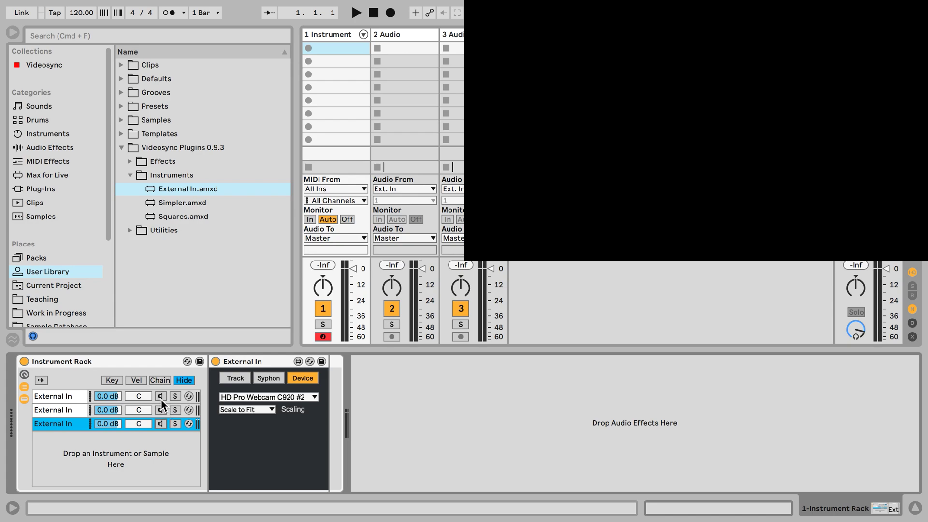
click(161, 395)
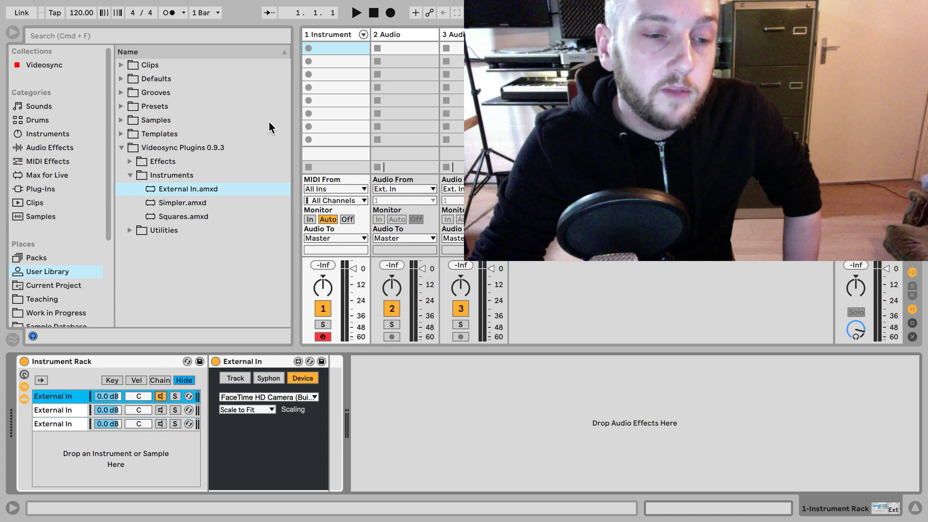
double_click(341, 52)
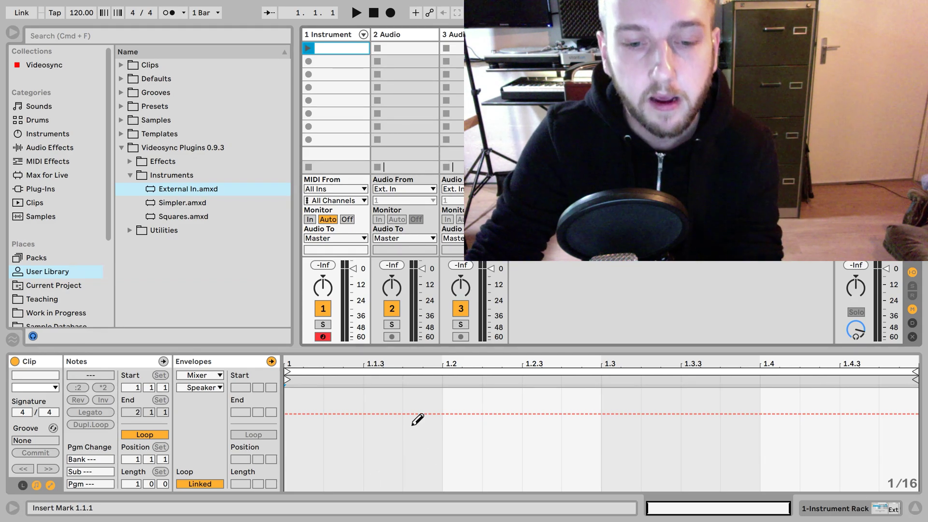
mouse_move(472, 463)
mouse_down()
mouse_move(525, 515)
mouse_move(741, 493)
mouse_up()
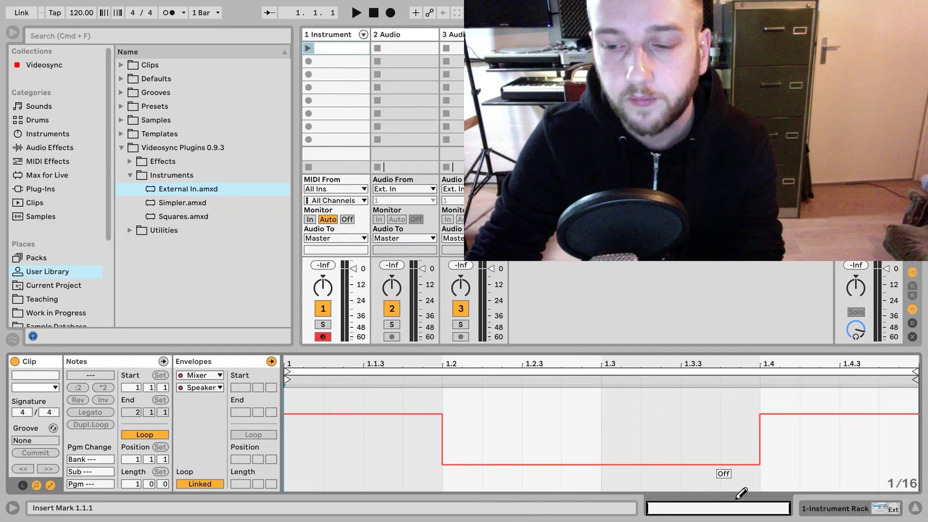
drag(921, 379, 758, 379)
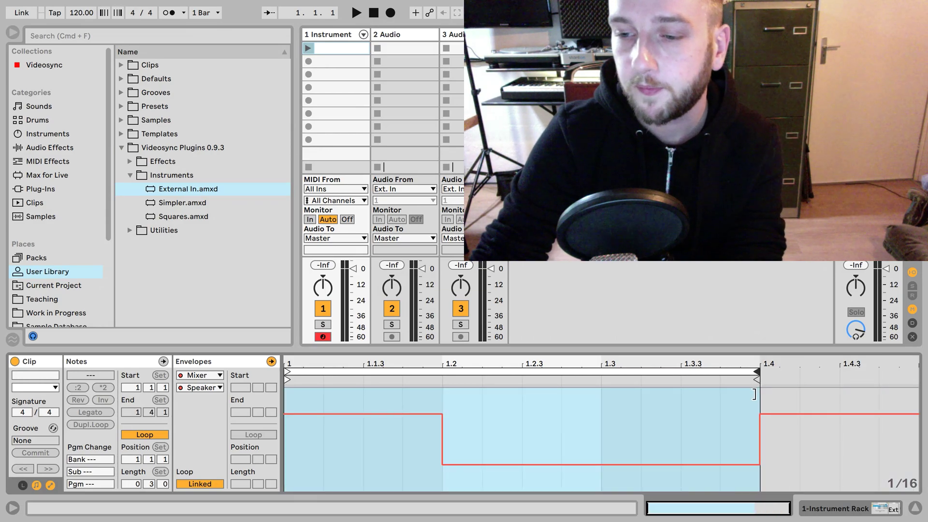
Add activator envelopes turning another chain off in beat one and the third chain off 1 to 1.3
click(825, 514)
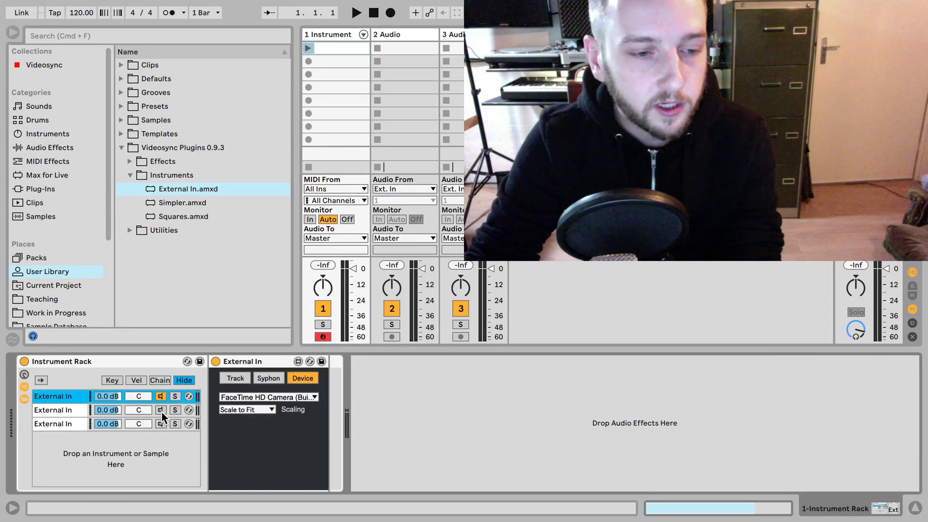
click(356, 49)
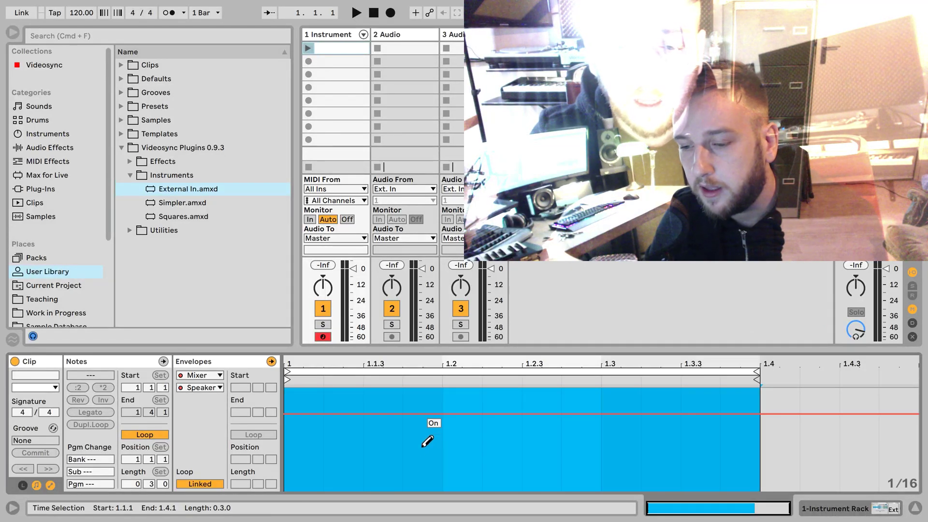
drag(427, 441, 417, 478)
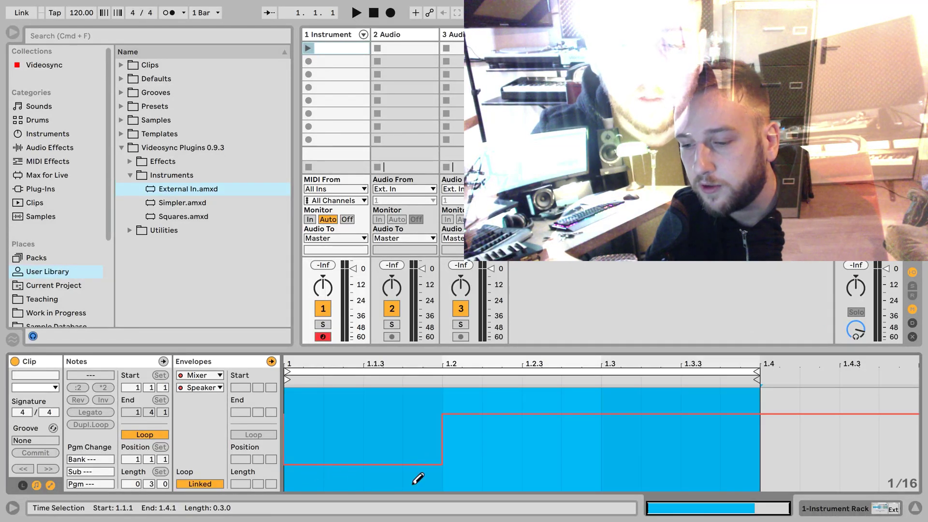
click(853, 513)
click(164, 426)
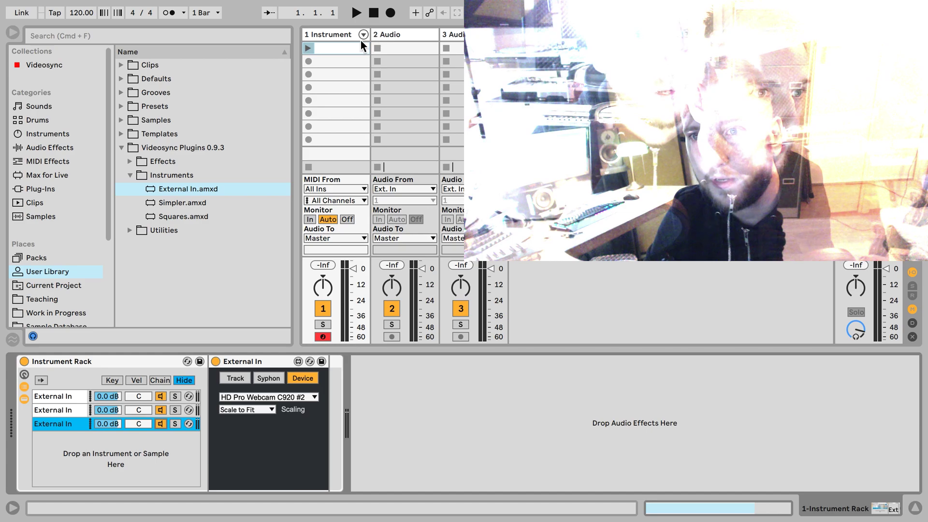
click(355, 48)
drag(309, 465, 575, 464)
Launch the track 1 clip and watch the rack's chains switch cameras as it loops
click(308, 48)
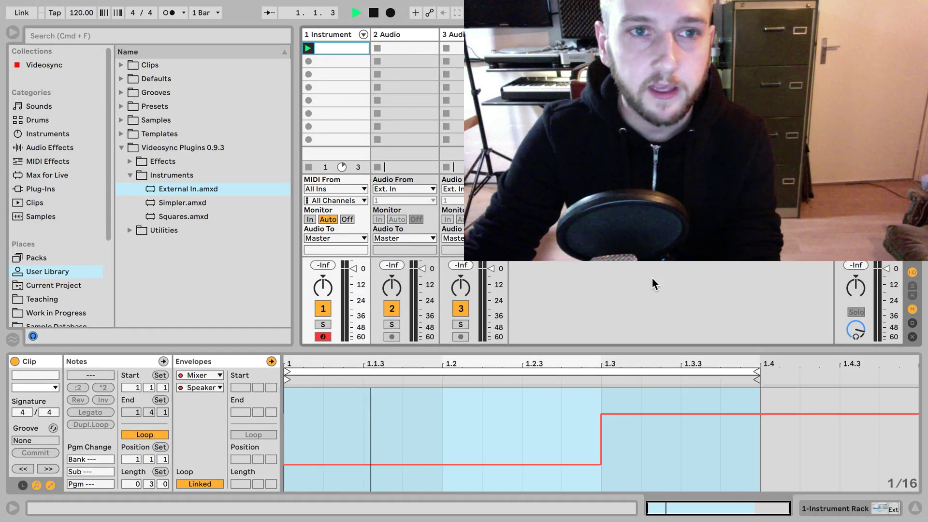
click(820, 513)
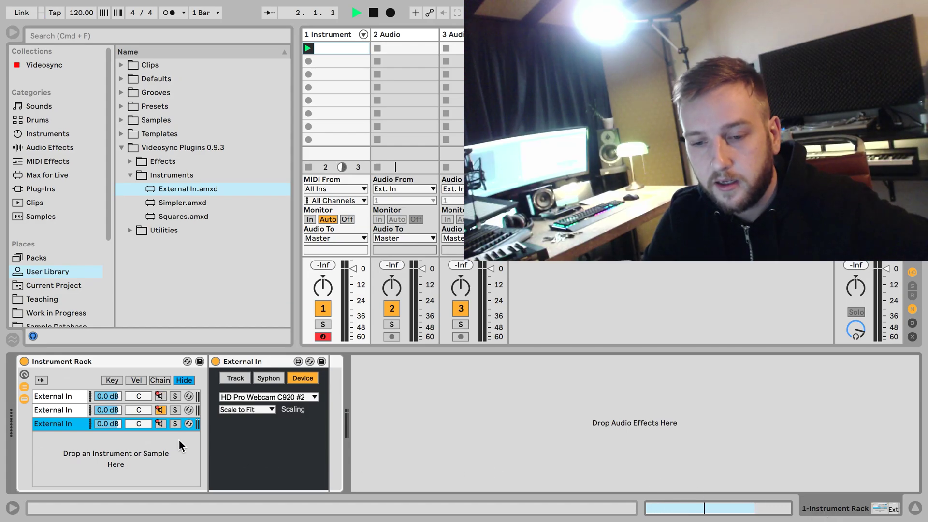